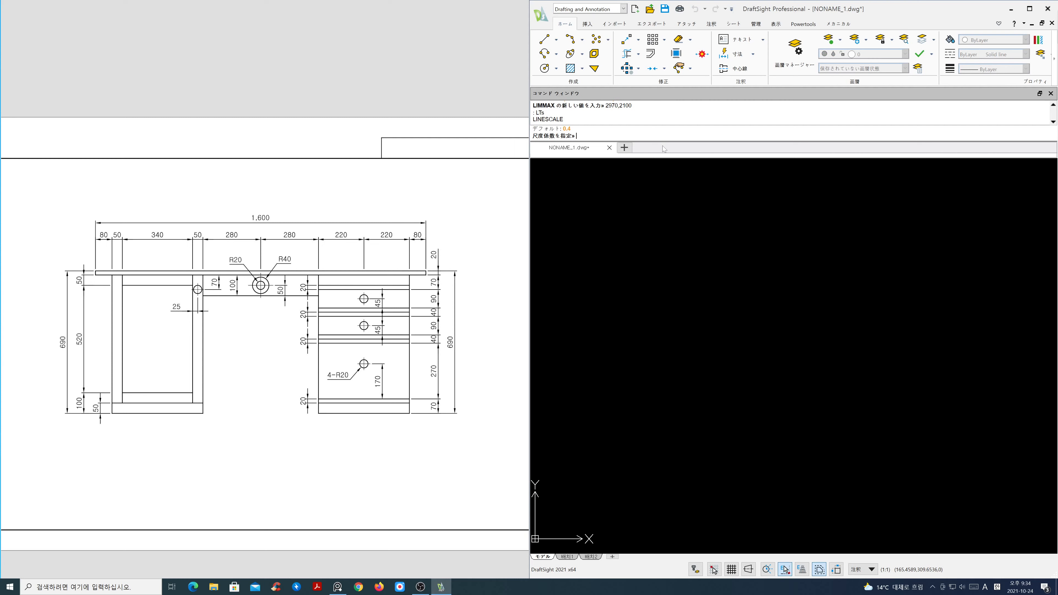
# - Set the line scale to 3 and zoom the view to the drawing bounds
pyautogui.write('3')
pyautogui.press('Return')
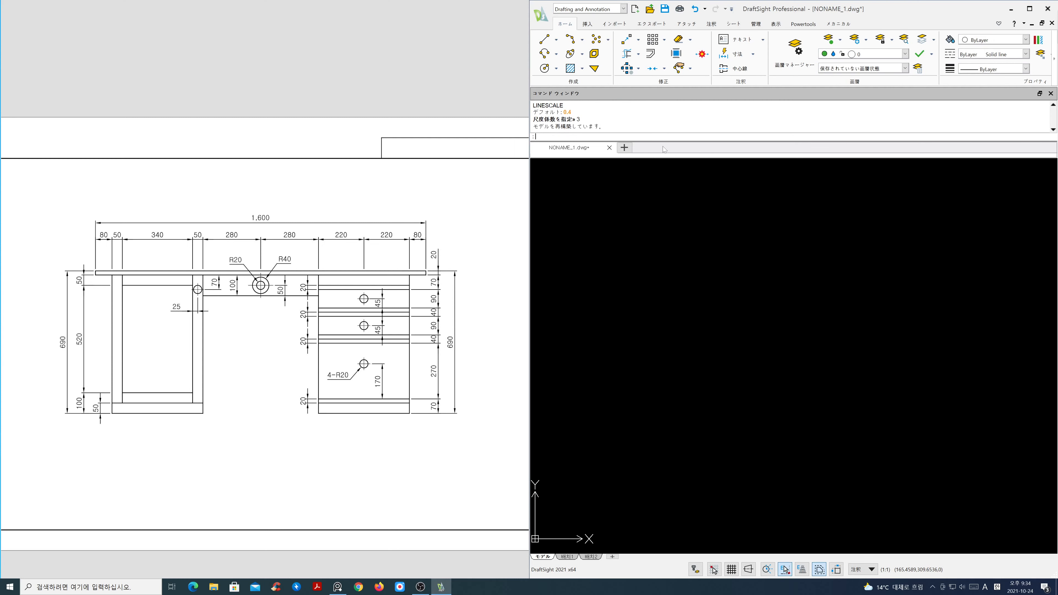
pyautogui.write('z')
pyautogui.press('Return')
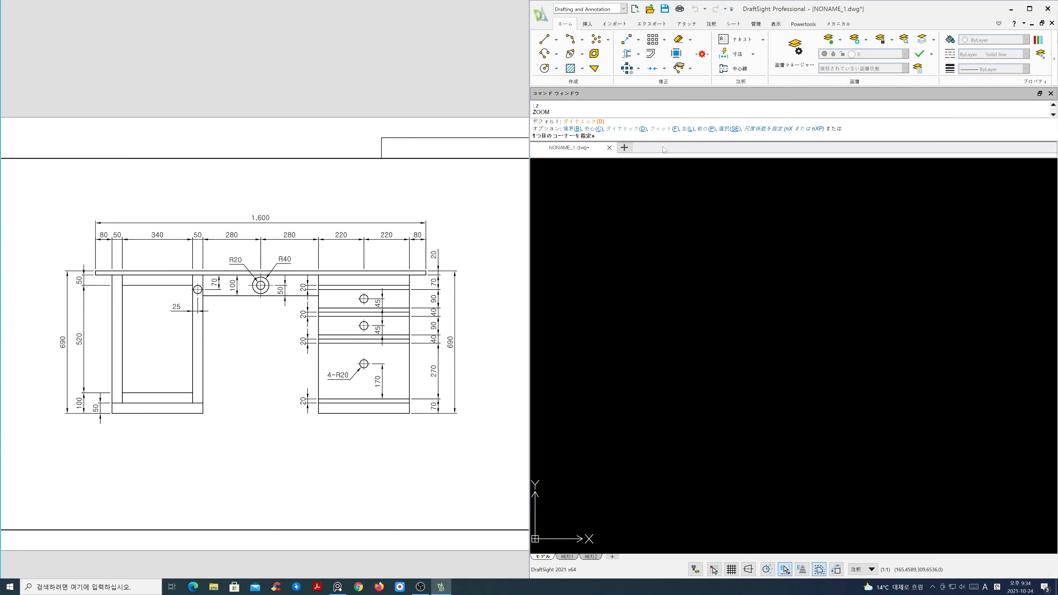
pyautogui.write('b')
pyautogui.press('Return')
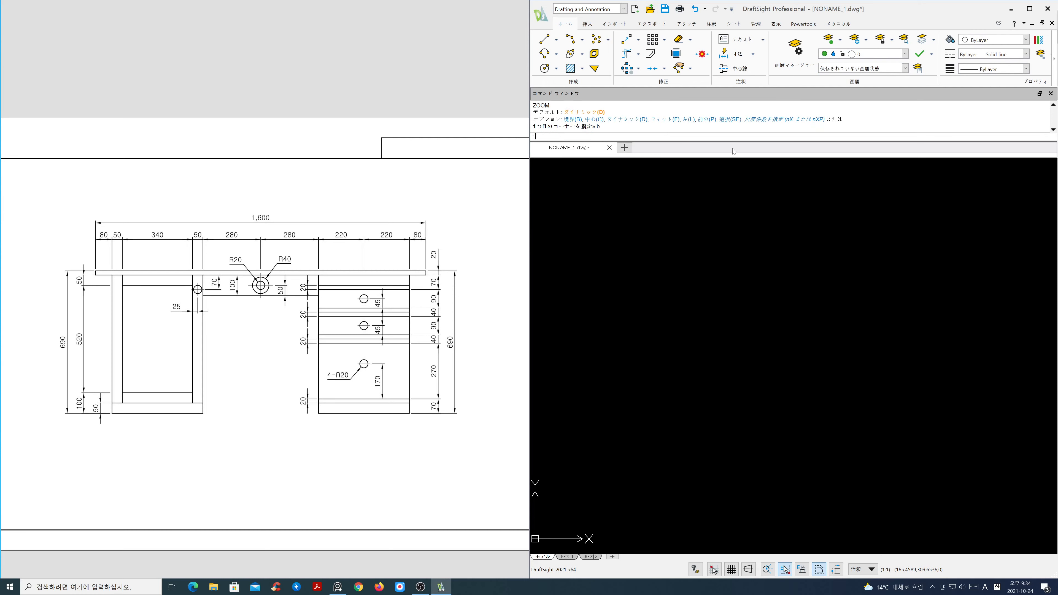
# - Make the ele layer current and draw a rectangle 1600 wide by 690 high for the desk outline
pyautogui.click(905, 53)
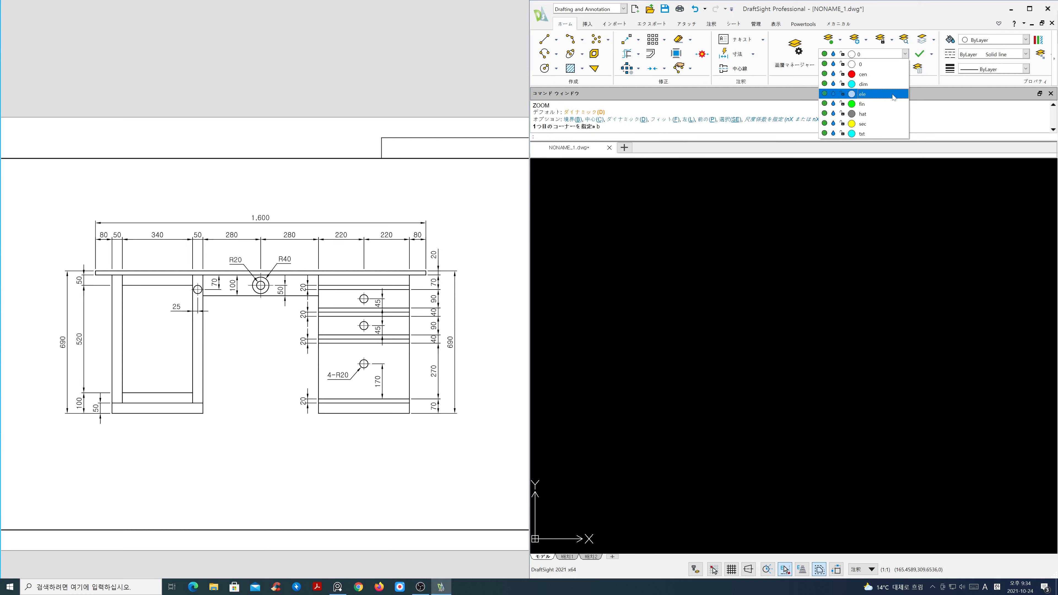
pyautogui.click(858, 94)
pyautogui.write('REc')
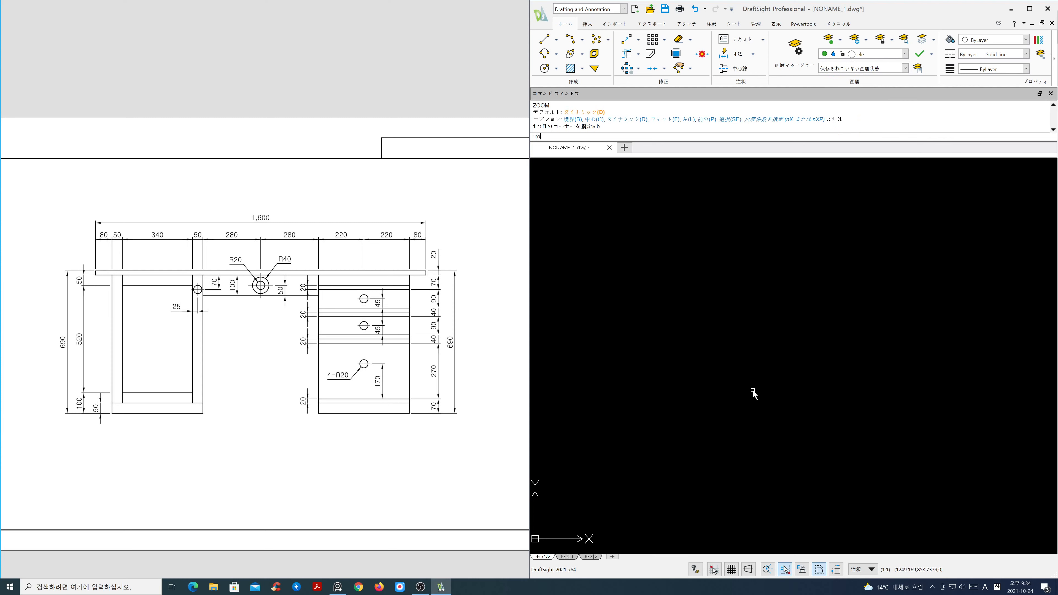
pyautogui.press('Return')
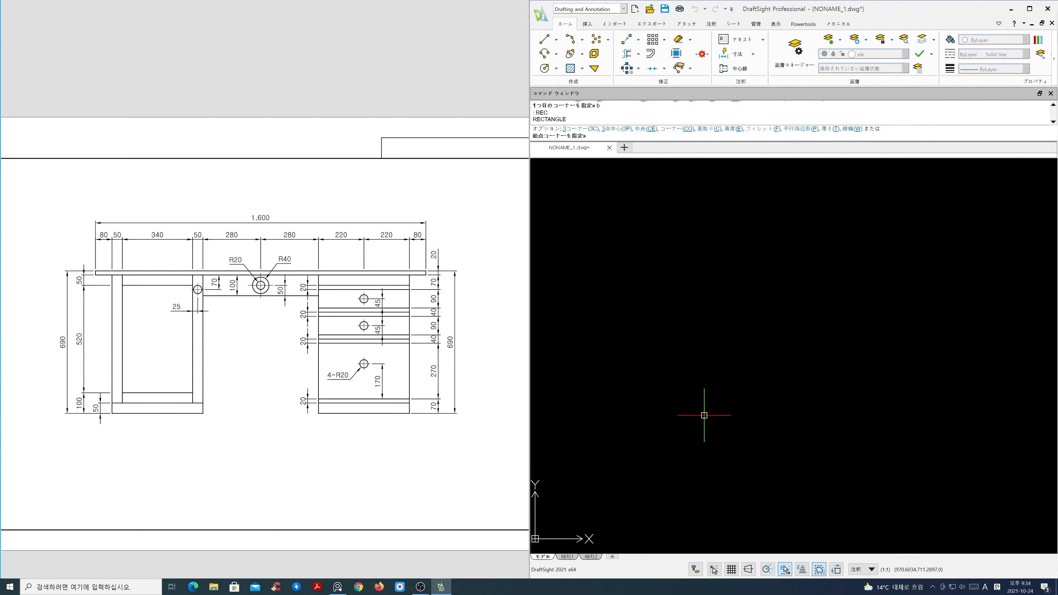
pyautogui.click(698, 416)
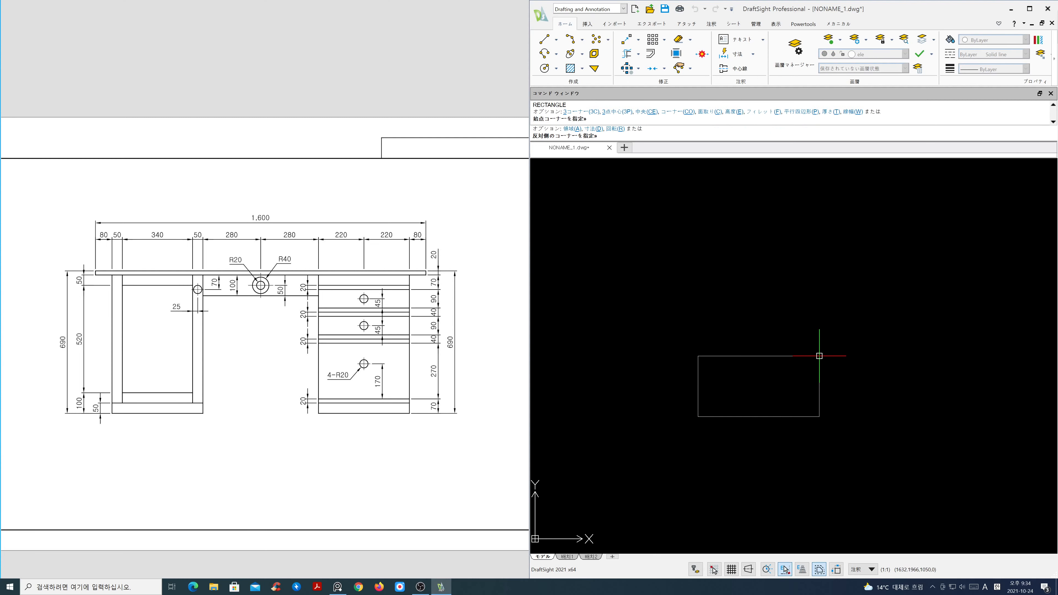
pyautogui.write('d')
pyautogui.press('Return')
pyautogui.write('1600')
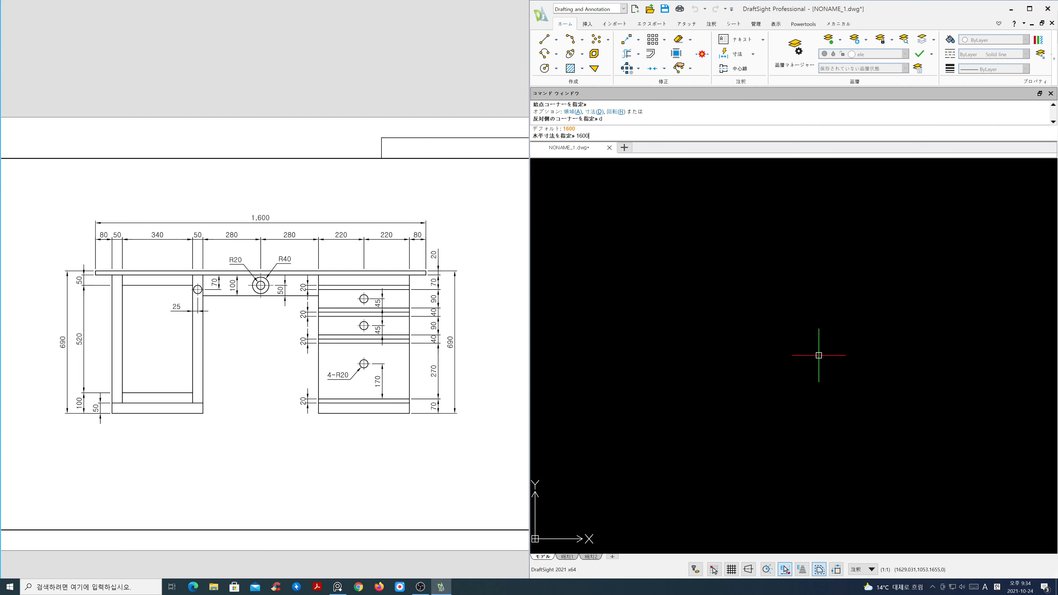
pyautogui.press('Return')
pyautogui.write('6')
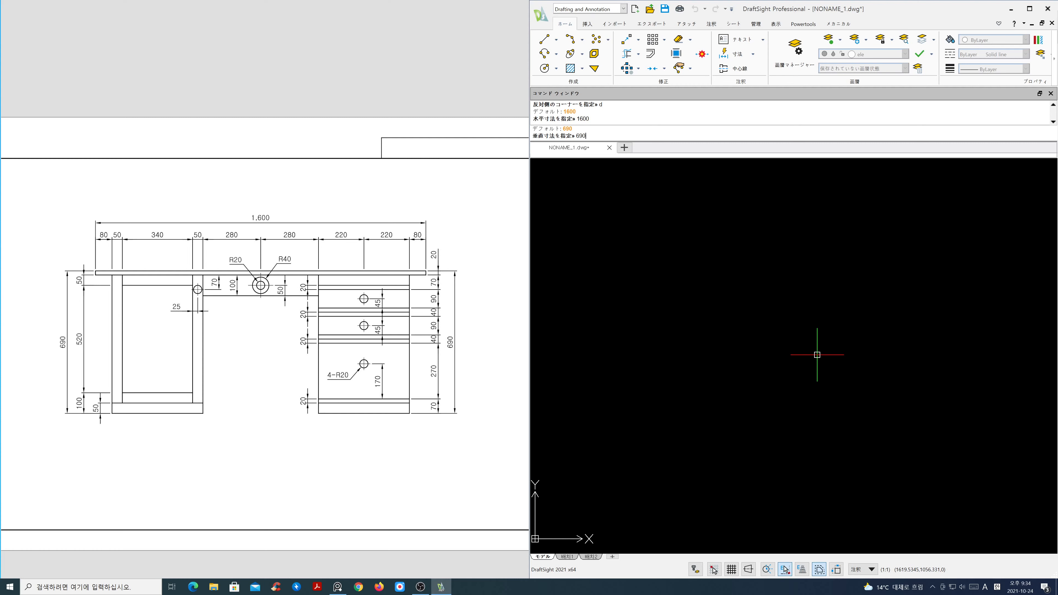
pyautogui.press('Return')
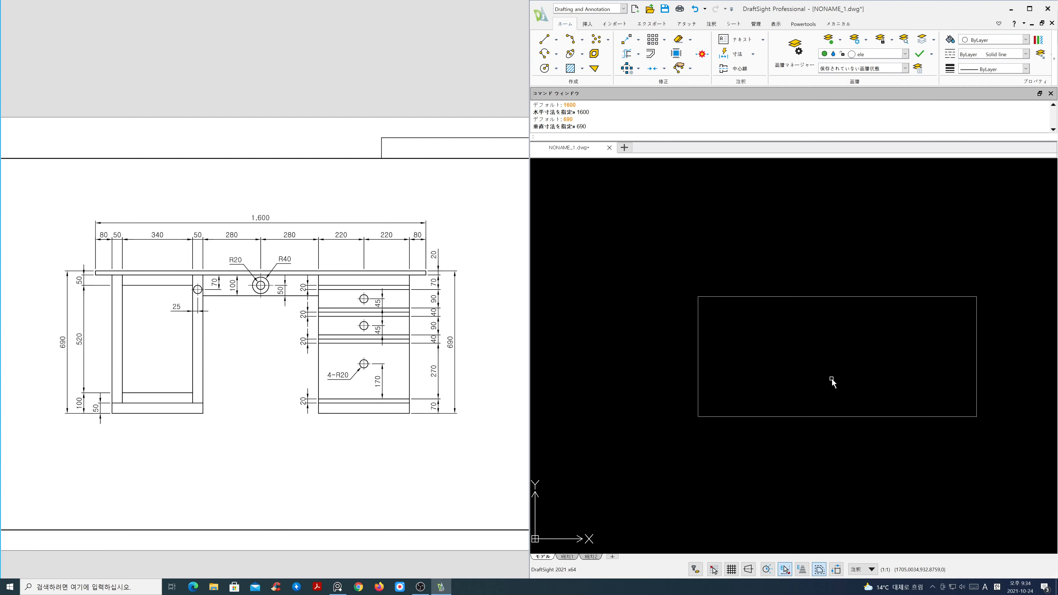
# - Explode the desk outline rectangle into separate lines
pyautogui.moveTo(815, 382)
pyautogui.mouseDown(button='middle')
pyautogui.moveTo(762, 355)
pyautogui.moveTo(757, 371)
pyautogui.mouseUp(button='middle')
pyautogui.scroll(1, 762, 354)
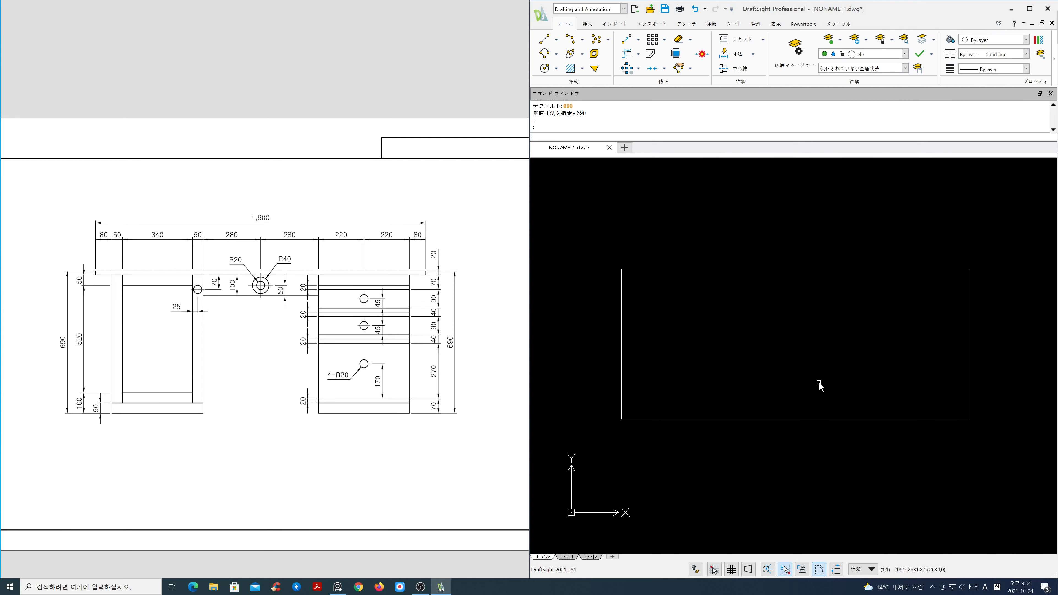
pyautogui.moveTo(823, 392); pyautogui.dragTo(819, 393, button='middle')
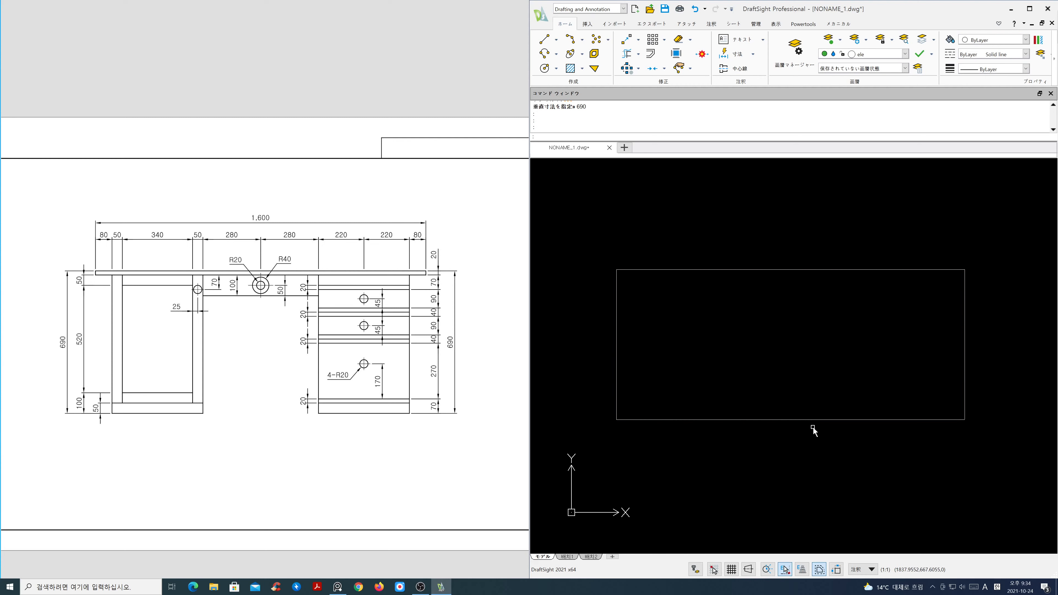
pyautogui.write('x')
pyautogui.press('Return')
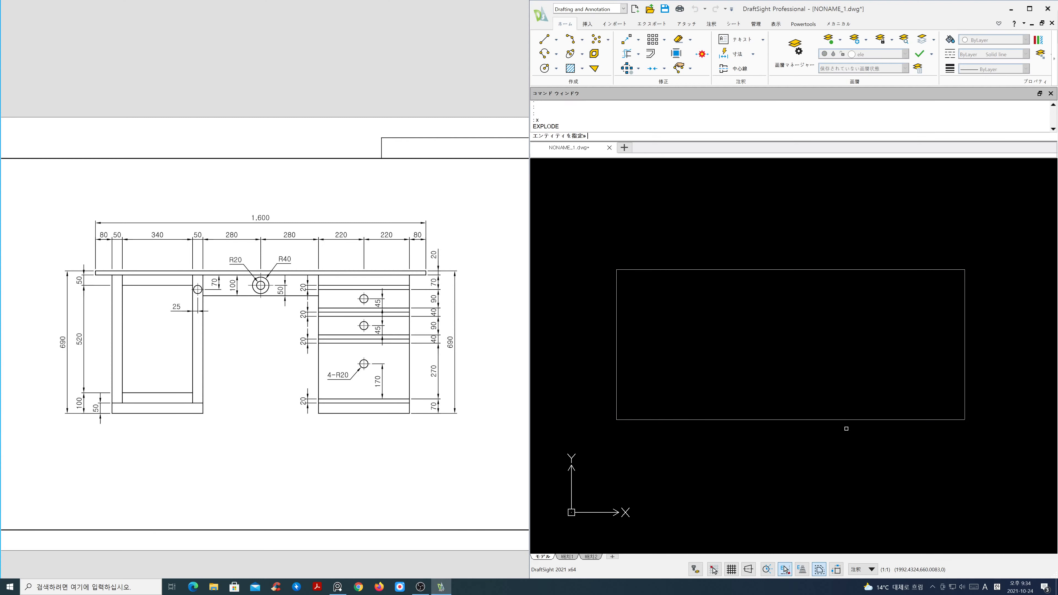
pyautogui.click(839, 419)
pyautogui.press('Return')
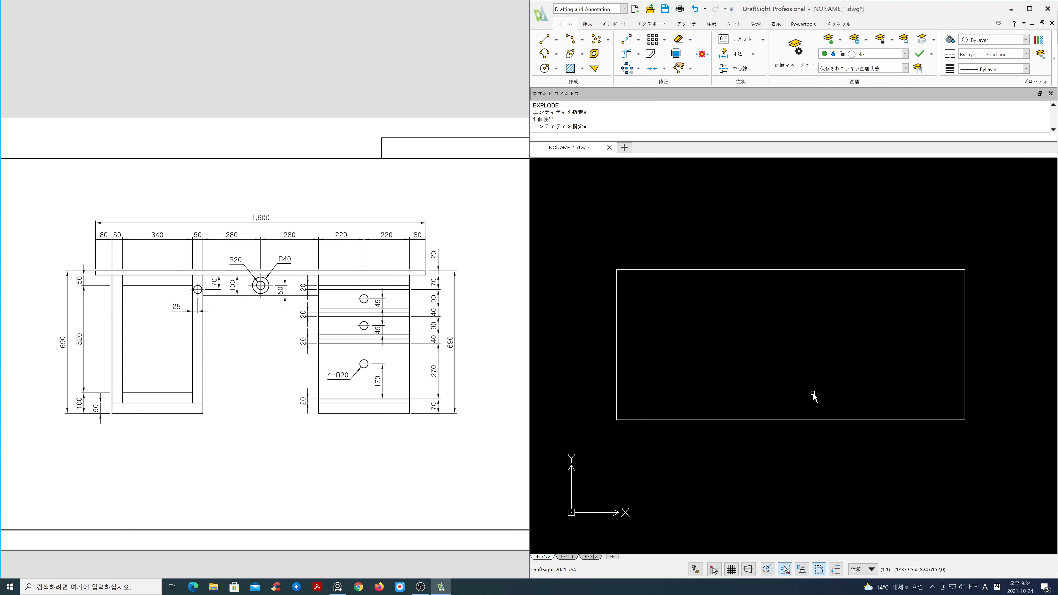
# - Offset the right and left edges of the desk outline 80 inward
pyautogui.write('o')
pyautogui.press('Return')
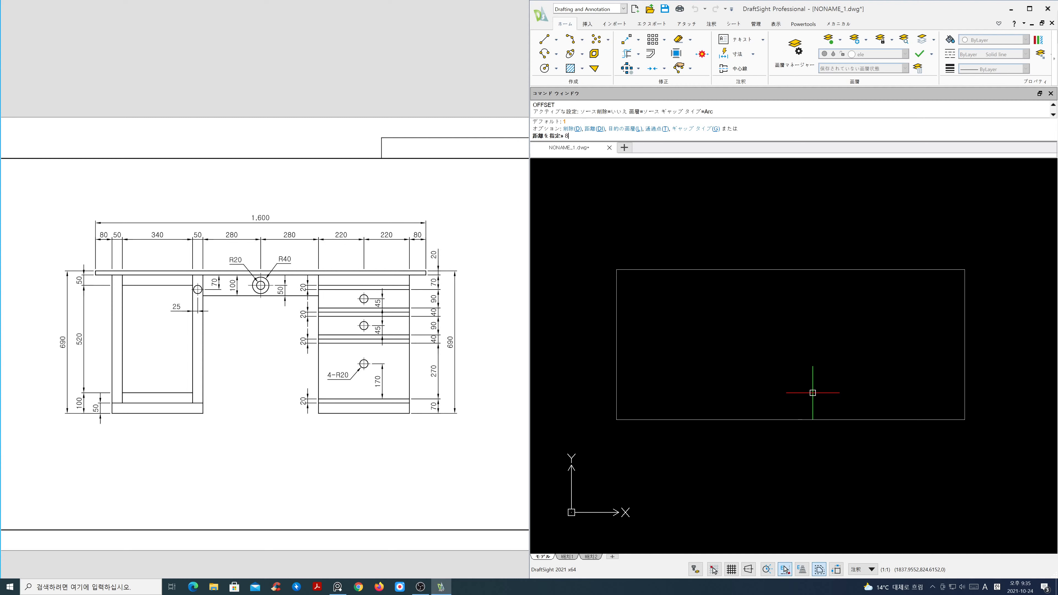
pyautogui.press('Return')
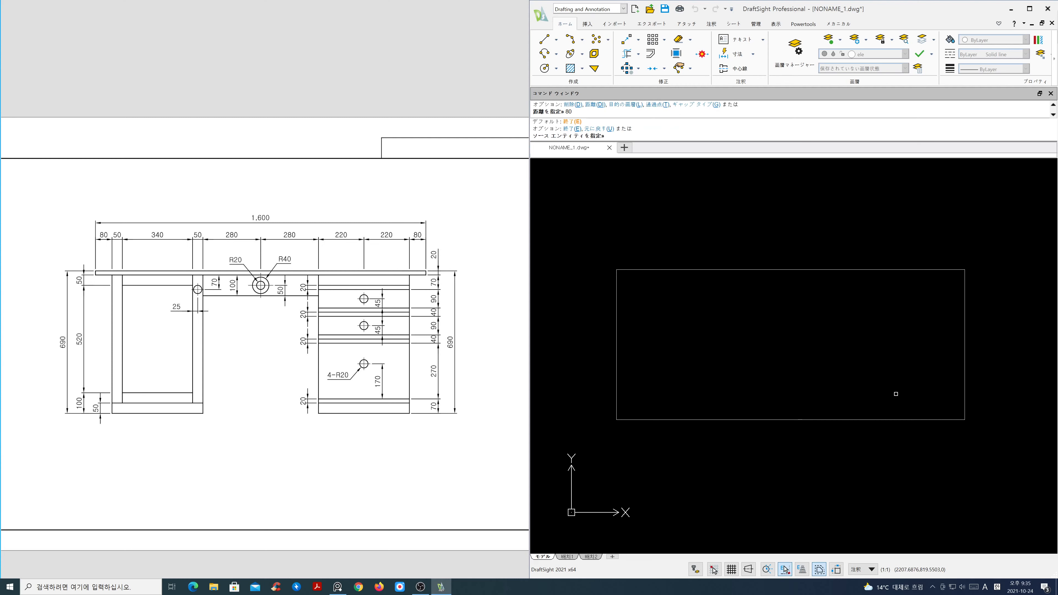
pyautogui.click(964, 400)
pyautogui.click(926, 396)
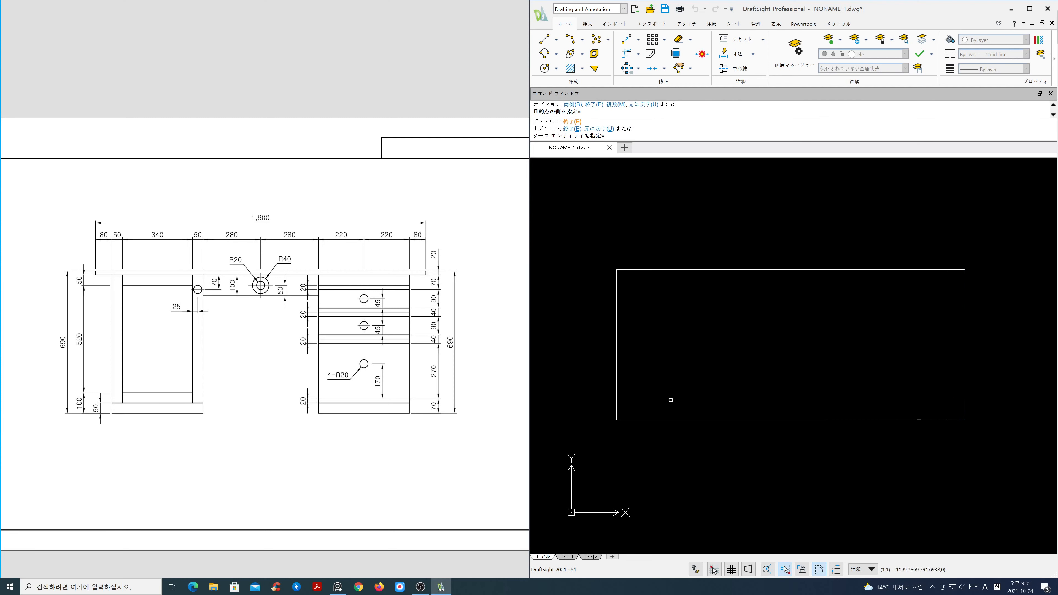
pyautogui.click(617, 403)
pyautogui.click(638, 407)
pyautogui.press('Return')
# - Offset the two inner vertical lines 440 toward the middle to form the inner sides of both pedestals
pyautogui.press('Return')
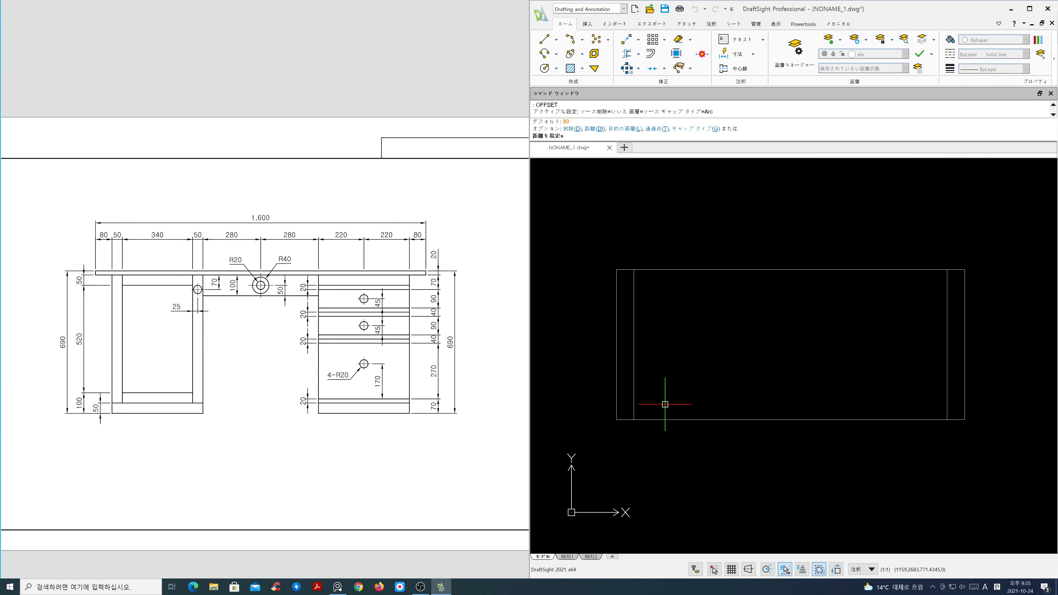
pyautogui.write('440')
pyautogui.press('Return')
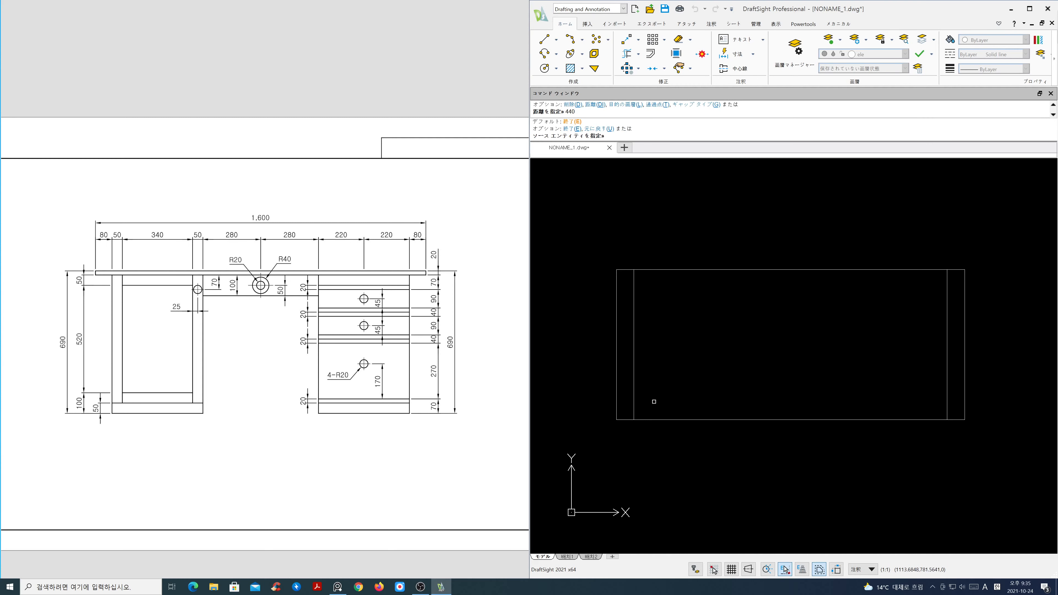
pyautogui.click(633, 403)
pyautogui.click(712, 402)
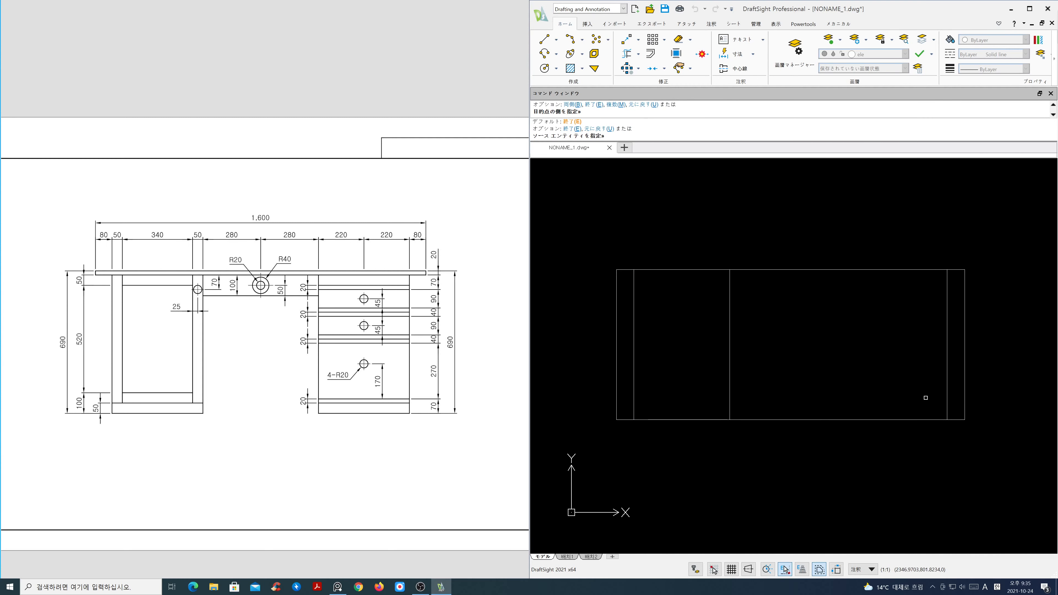
pyautogui.click(946, 395)
pyautogui.click(909, 392)
pyautogui.press('Return')
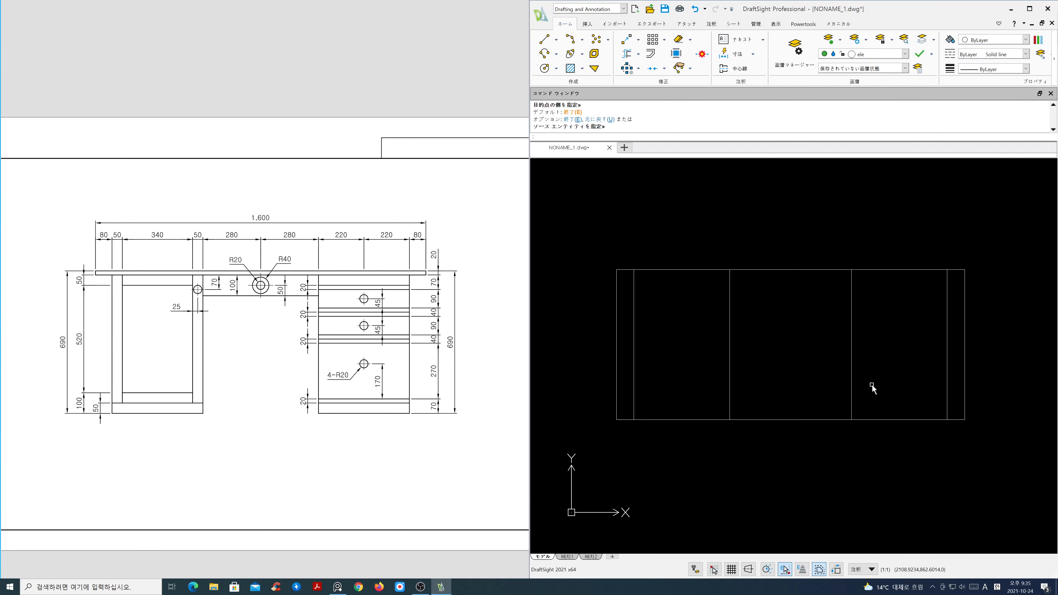
# - Offset the top edge of the desk outline 20 downward to form the tabletop thickness
pyautogui.press('Return')
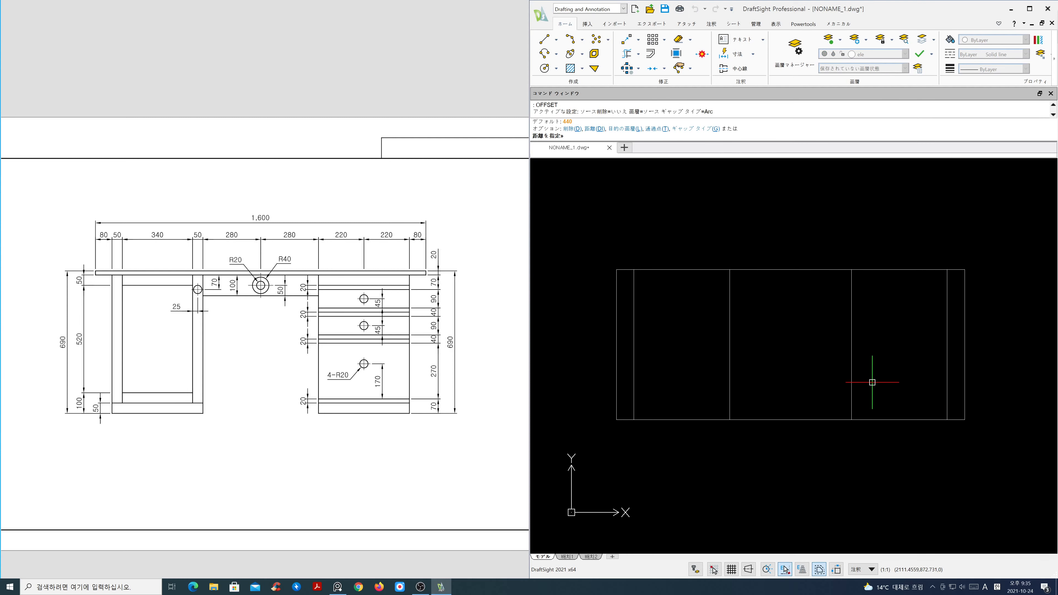
pyautogui.press('Return')
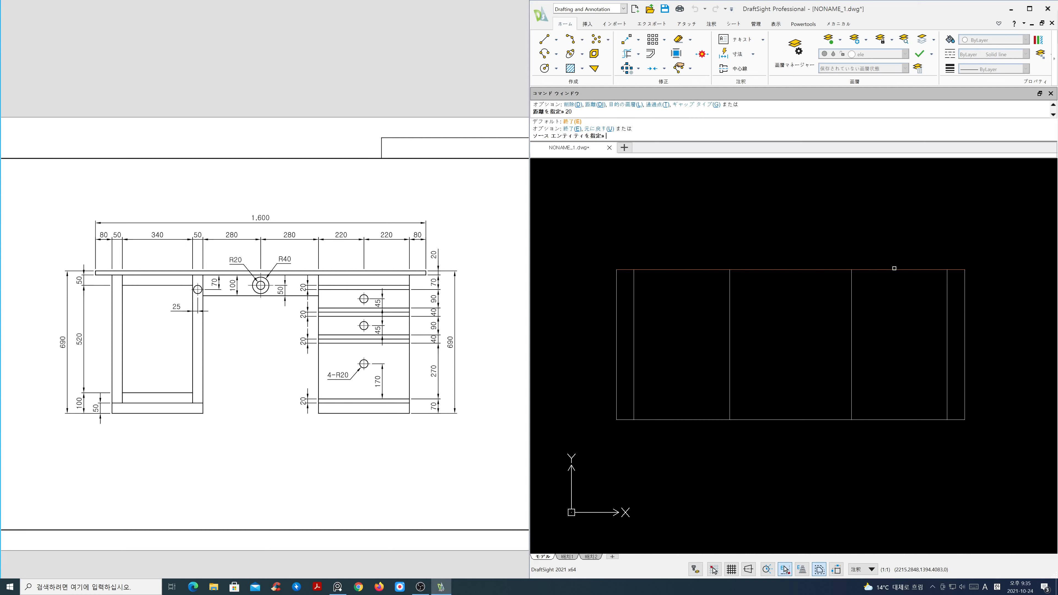
pyautogui.click(895, 270)
pyautogui.click(898, 285)
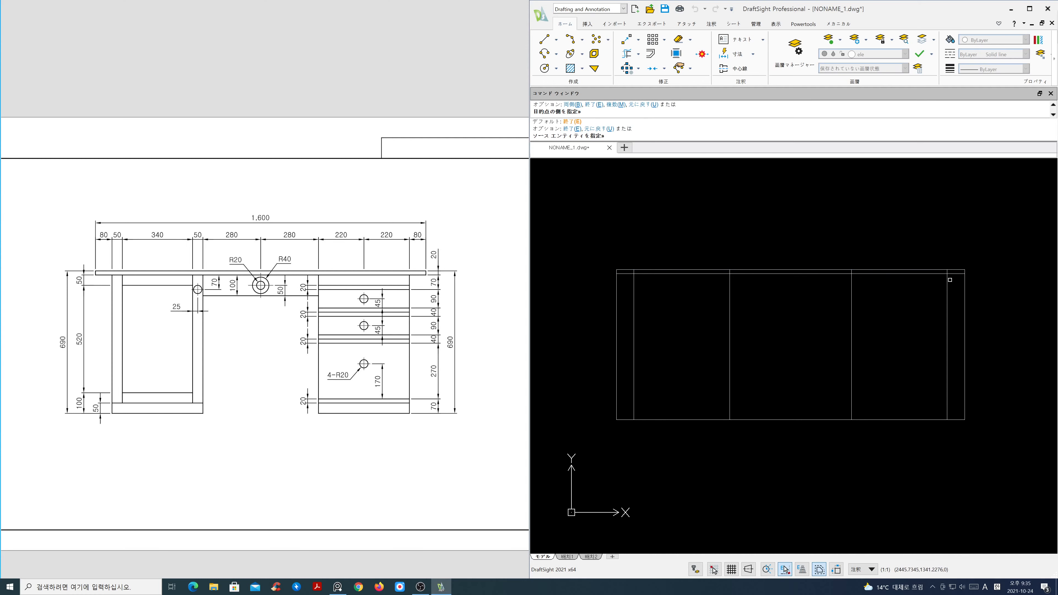
pyautogui.press('Return')
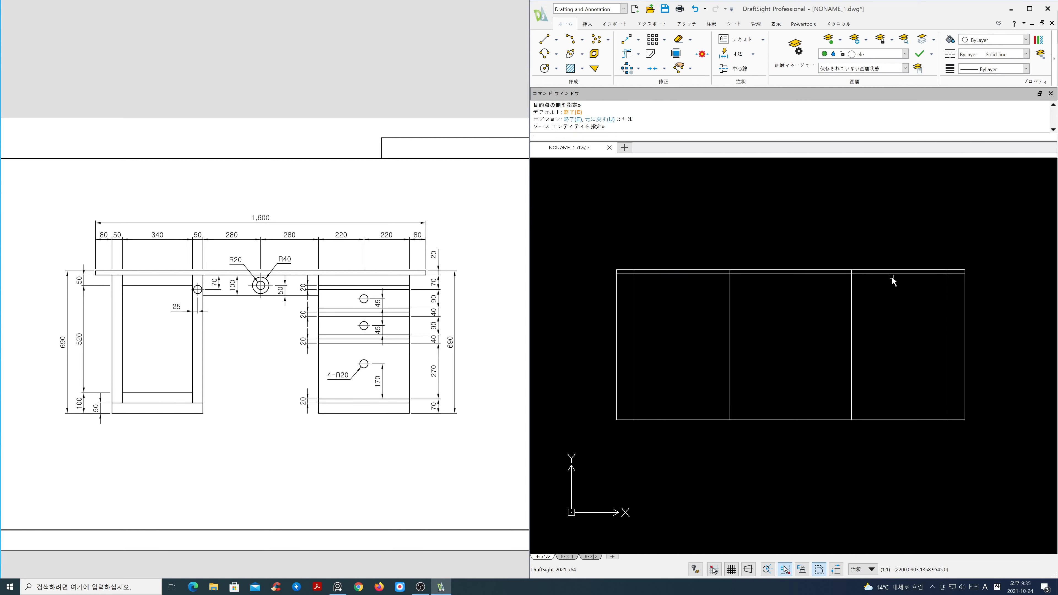
# - Power-trim the four pedestal side lines where they cross the tabletop strip
pyautogui.write('TR')
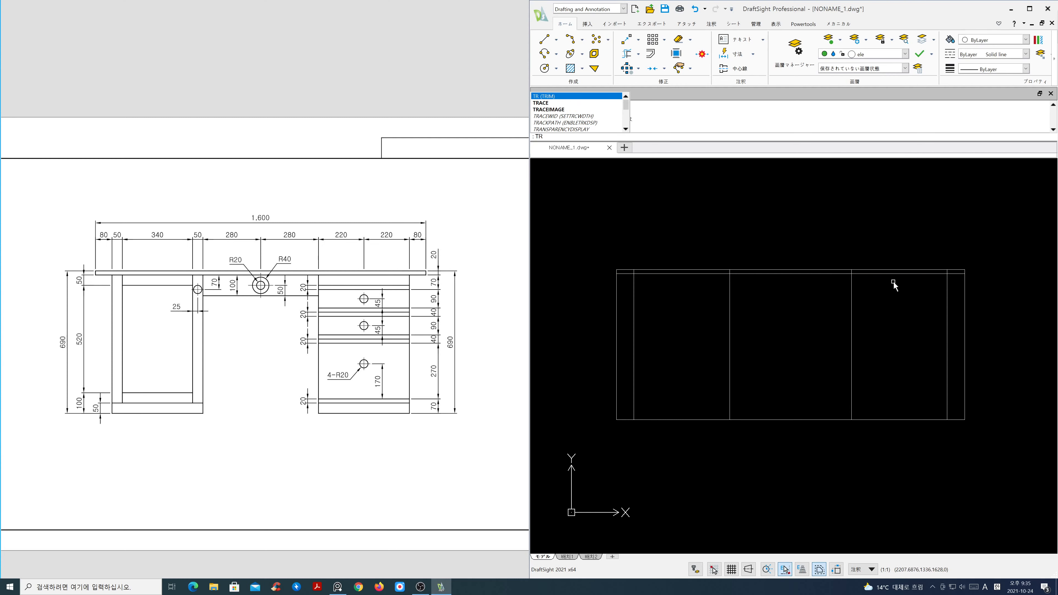
pyautogui.press('Return')
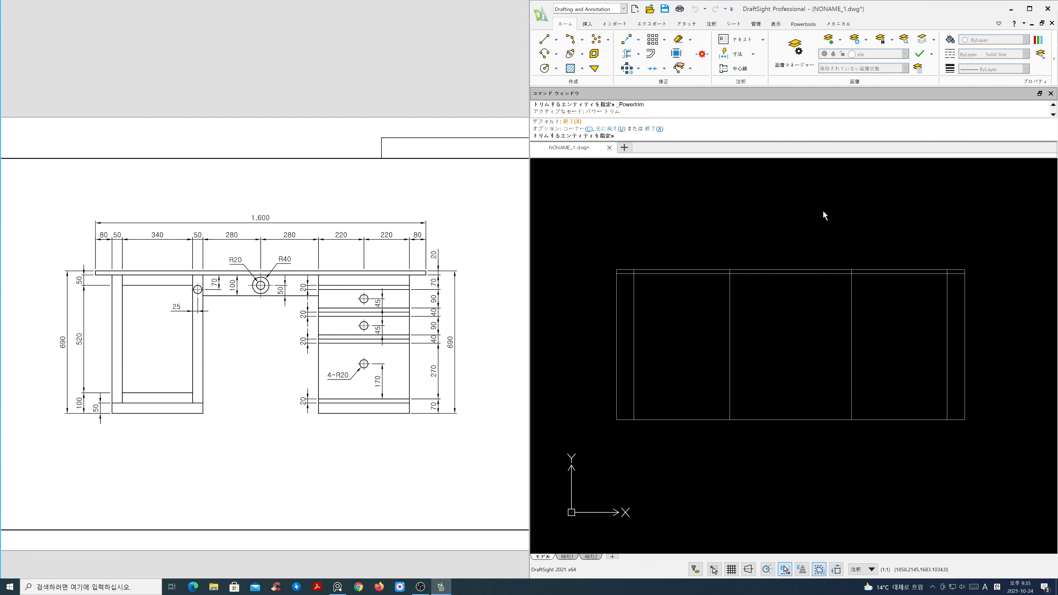
pyautogui.scroll(1, 923, 267)
pyautogui.scroll(3, 921, 262)
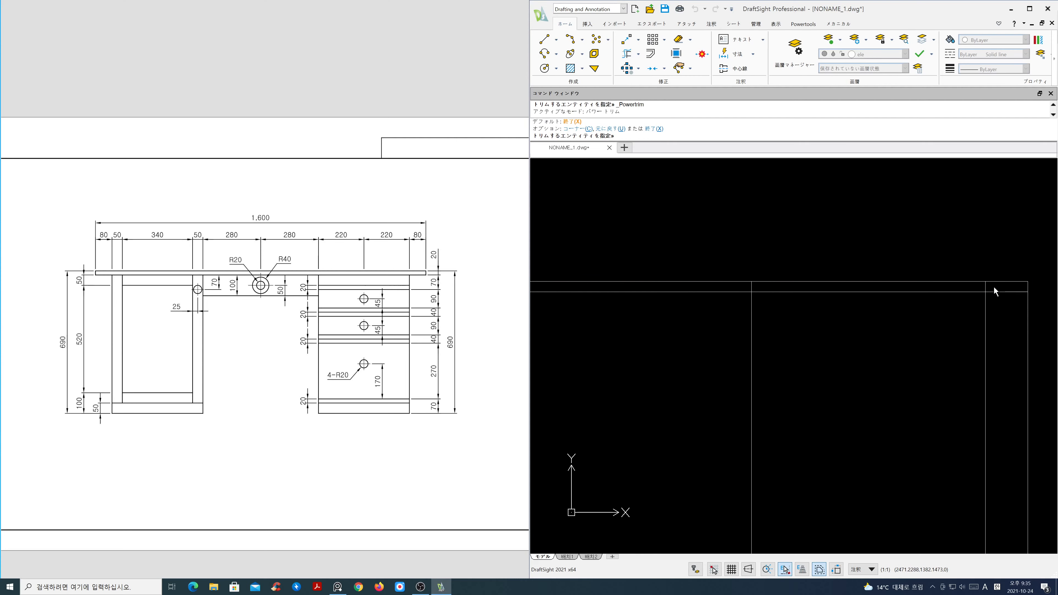
pyautogui.moveTo(993, 286); pyautogui.dragTo(720, 288)
pyautogui.scroll(-1, 720, 288)
pyautogui.moveTo(671, 286); pyautogui.dragTo(731, 286, button='middle')
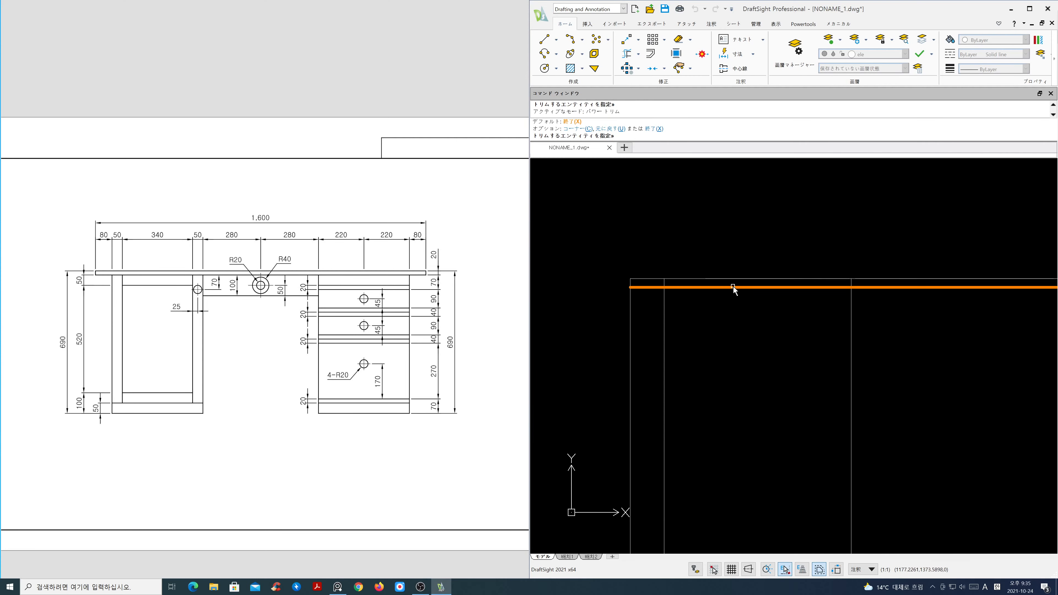
pyautogui.scroll(2, 731, 285)
pyautogui.moveTo(928, 281); pyautogui.dragTo(619, 284)
pyautogui.scroll(-3, 623, 284)
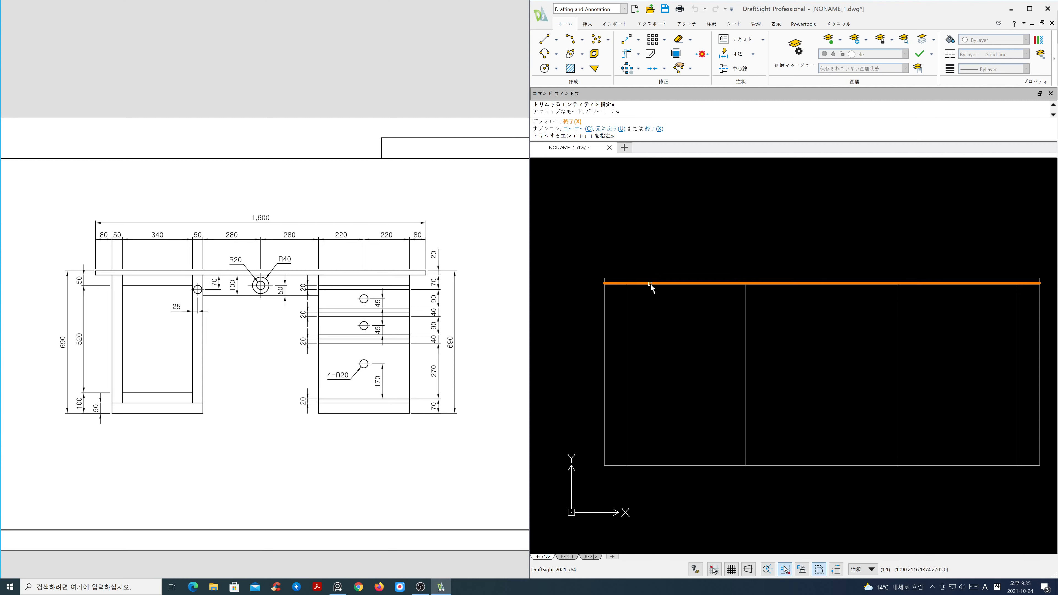
# - Trim the outer verticals below the tabletop and the bottom line outside and between the pedestals, leaving two separate pedestals
pyautogui.scroll(-2, 842, 326)
pyautogui.scroll(2, 838, 317)
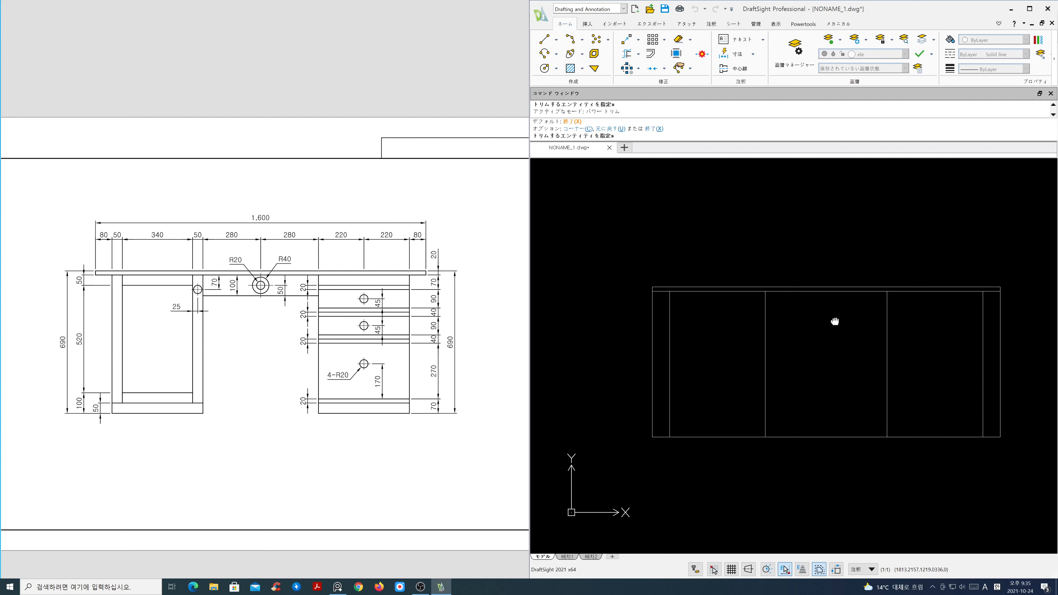
pyautogui.moveTo(621, 383)
pyautogui.mouseDown()
pyautogui.moveTo(631, 412)
pyautogui.moveTo(683, 454)
pyautogui.moveTo(796, 417)
pyautogui.mouseUp()
pyautogui.moveTo(959, 464)
pyautogui.mouseDown()
pyautogui.moveTo(967, 420)
pyautogui.moveTo(950, 405)
pyautogui.mouseUp()
pyautogui.press('Return')
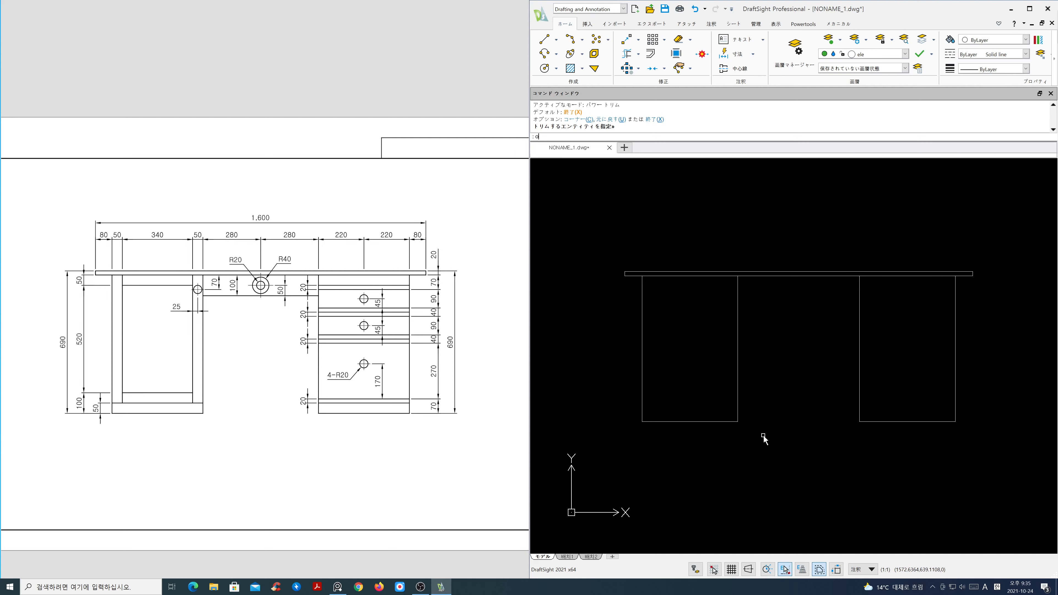
# - Offset the left pedestal's bottom line upward by 50, twice in succession, to form the plinth and lower rail
pyautogui.write('o')
pyautogui.press('Return')
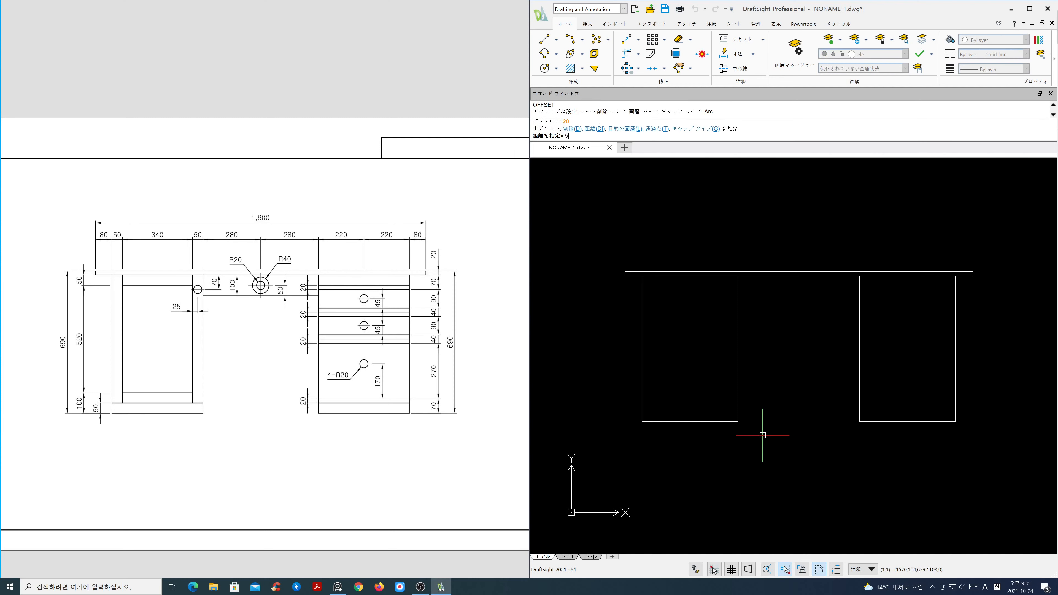
pyautogui.press('Return')
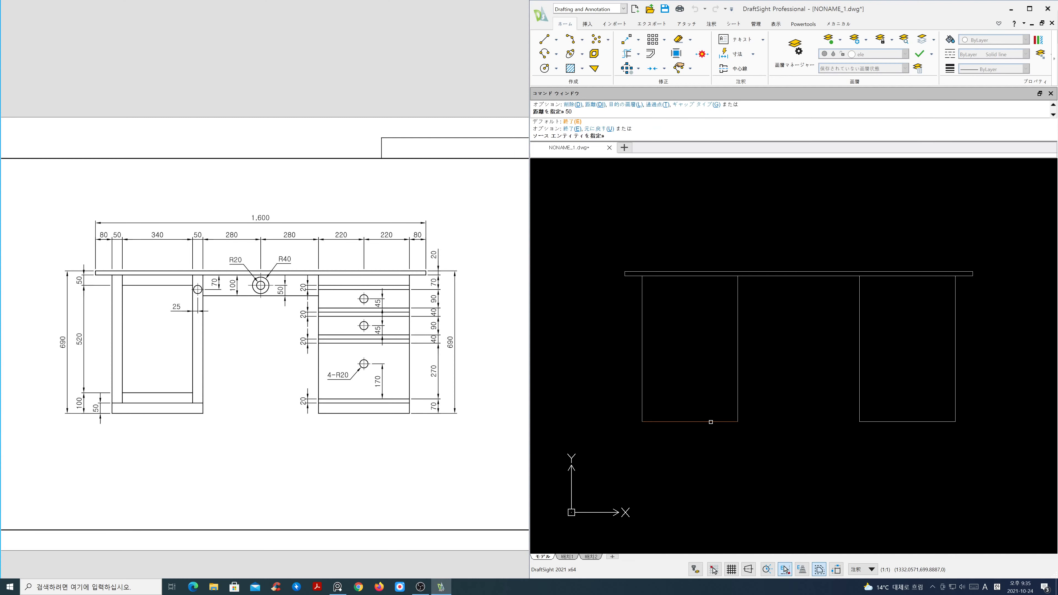
pyautogui.click(711, 421)
pyautogui.click(713, 401)
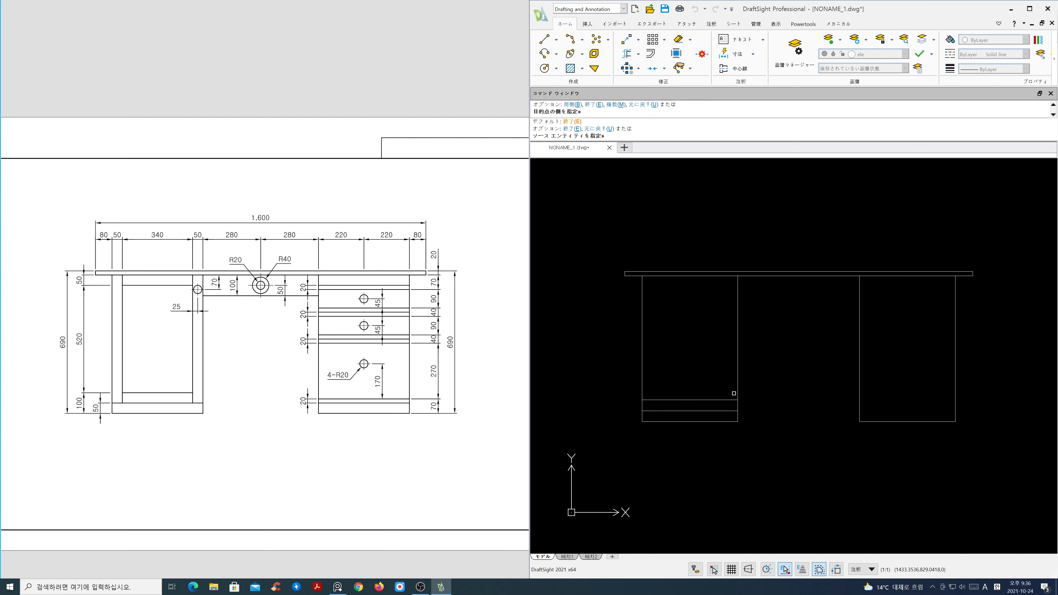
# - Offset both side lines of the left pedestal 50 inward to form its vertical frame members
pyautogui.click(737, 388)
pyautogui.click(721, 392)
pyautogui.click(643, 380)
pyautogui.click(672, 383)
pyautogui.press('Return')
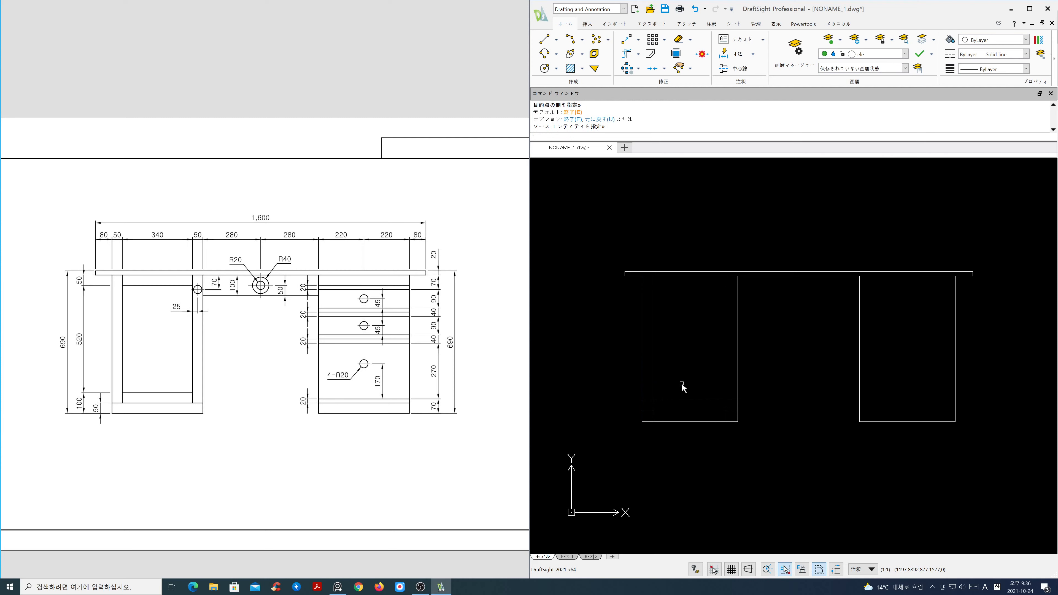
# - Offset the left pedestal's lower rail top line 520 upward to form the upper rail edge
pyautogui.press('Return')
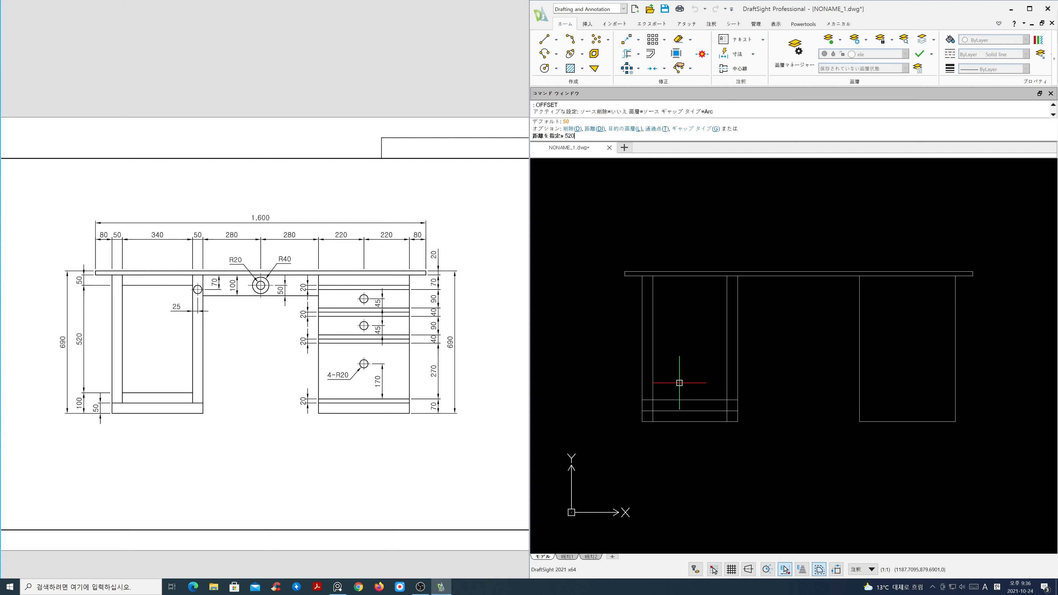
pyautogui.write('520')
pyautogui.press('Return')
pyautogui.click(680, 400)
pyautogui.click(687, 383)
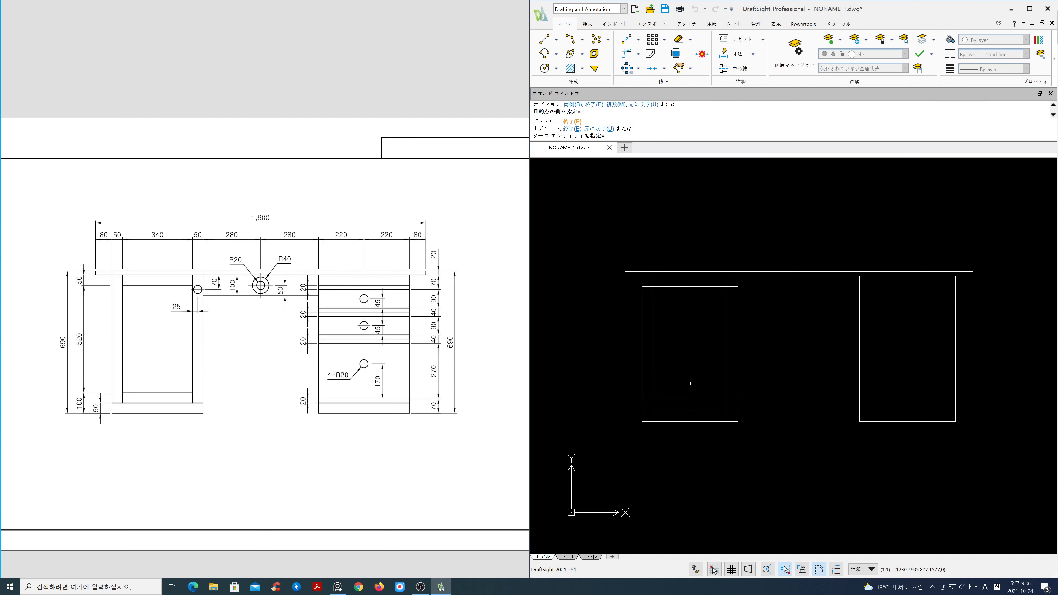
pyautogui.press('Return')
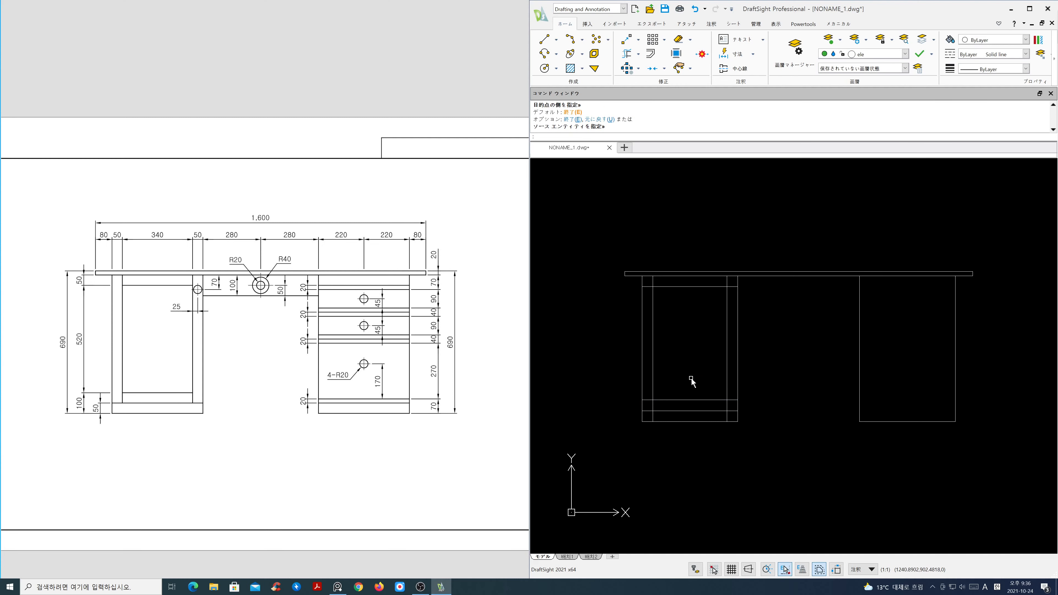
# - Power-trim the left pedestal's rail lines outside the inner verticals and the inner verticals below the plinth line
pyautogui.click(627, 55)
pyautogui.moveTo(647, 282); pyautogui.dragTo(646, 313)
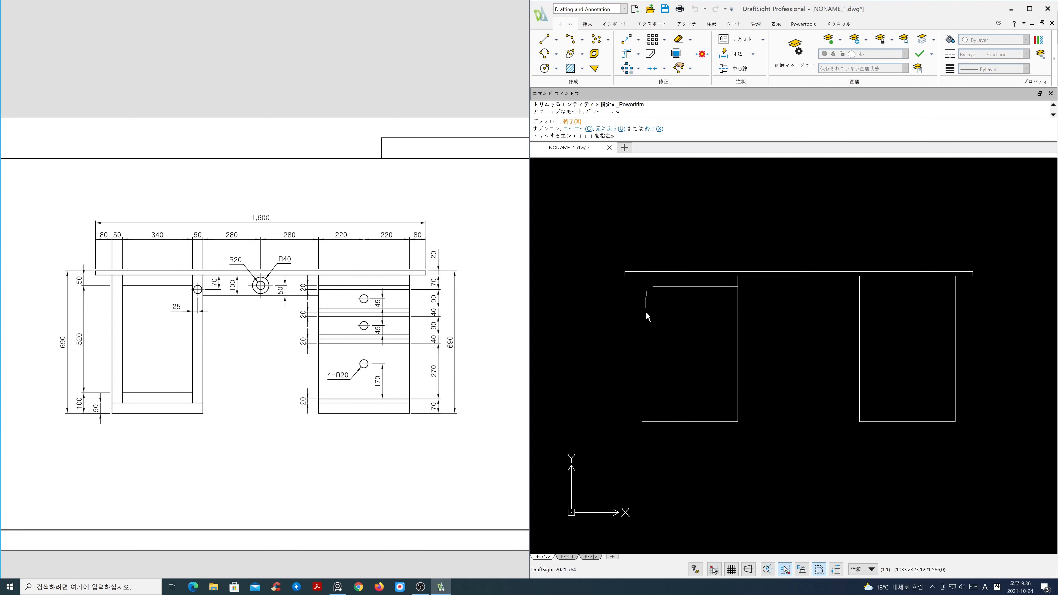
pyautogui.moveTo(648, 404)
pyautogui.mouseDown()
pyautogui.moveTo(673, 418)
pyautogui.moveTo(734, 418)
pyautogui.mouseUp()
pyautogui.click(733, 401)
pyautogui.click(733, 286)
pyautogui.press('Return')
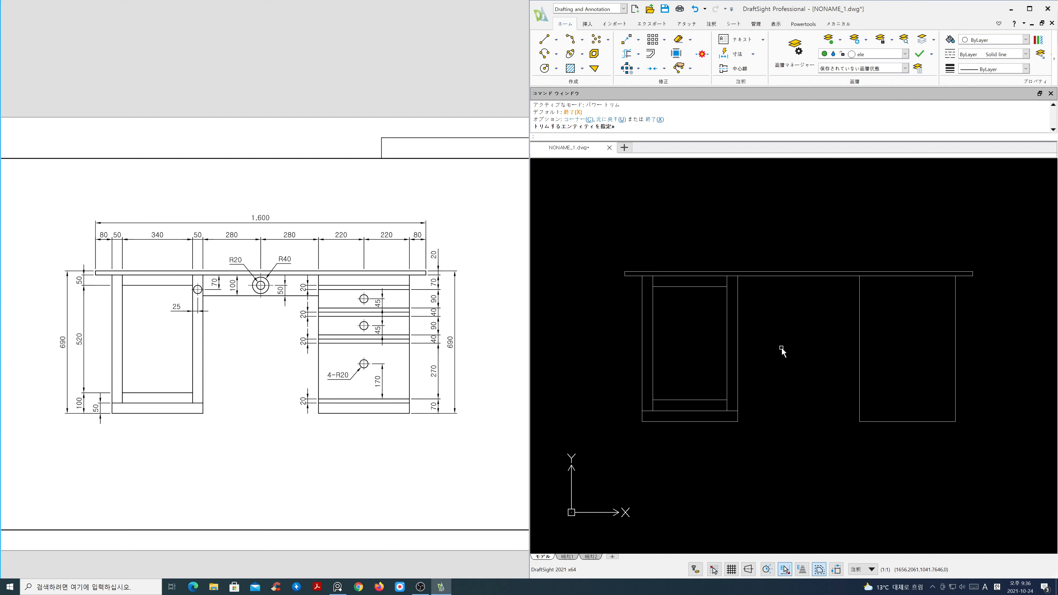
# - Offset the underside line of the tabletop 100 downward for the apron between the pedestals
pyautogui.write('o')
pyautogui.press('Return')
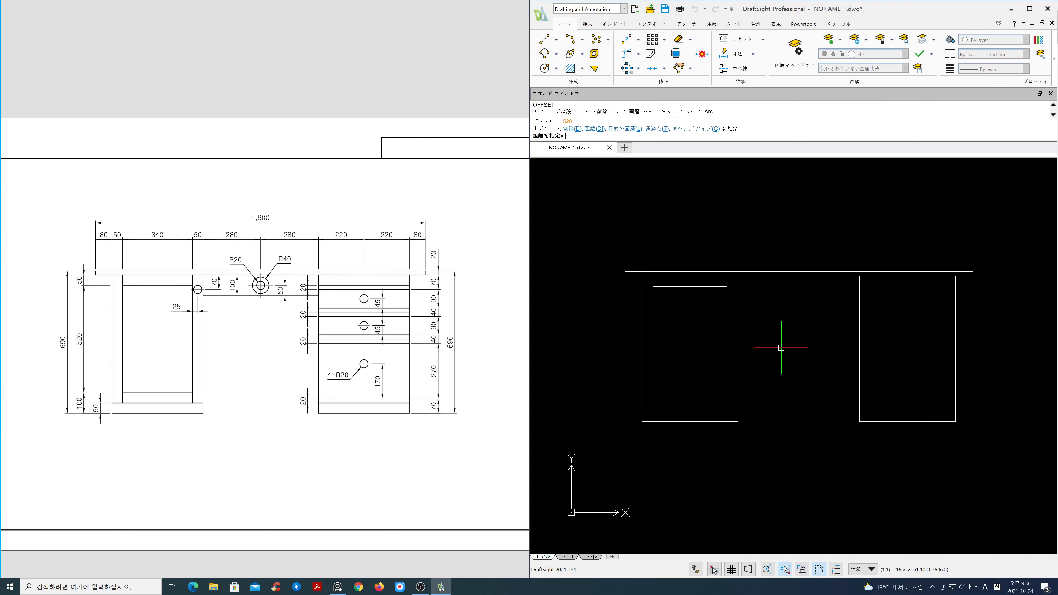
pyautogui.write('100')
pyautogui.press('Return')
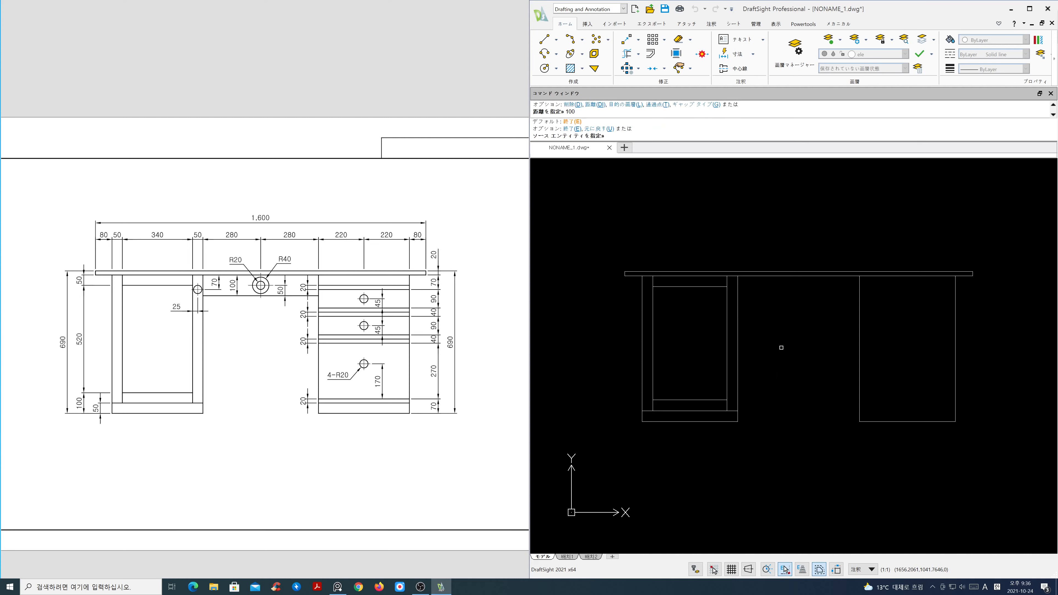
pyautogui.click(788, 276)
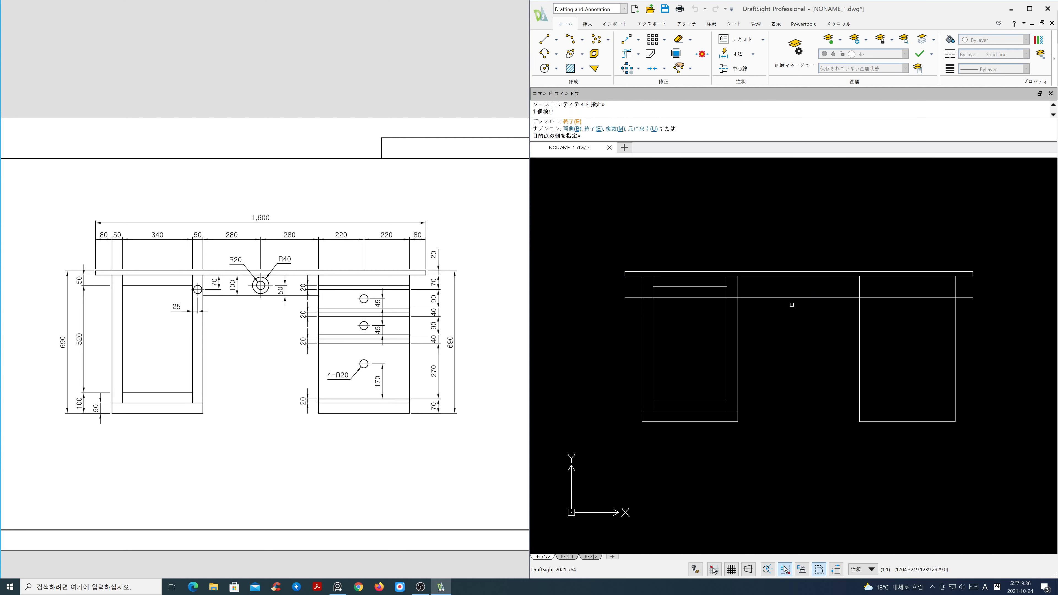
pyautogui.click(797, 313)
pyautogui.press('Return')
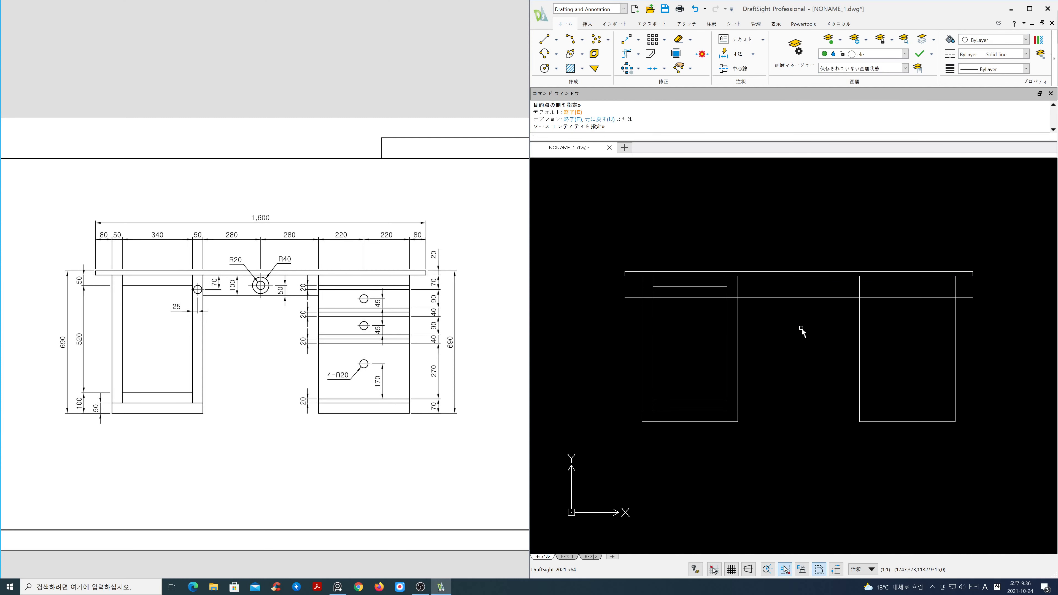
# - Trim the apron line outside the gap, using the two inner pedestal sides as cutting edges
pyautogui.write('tr')
pyautogui.press('Return')
pyautogui.click(874, 330)
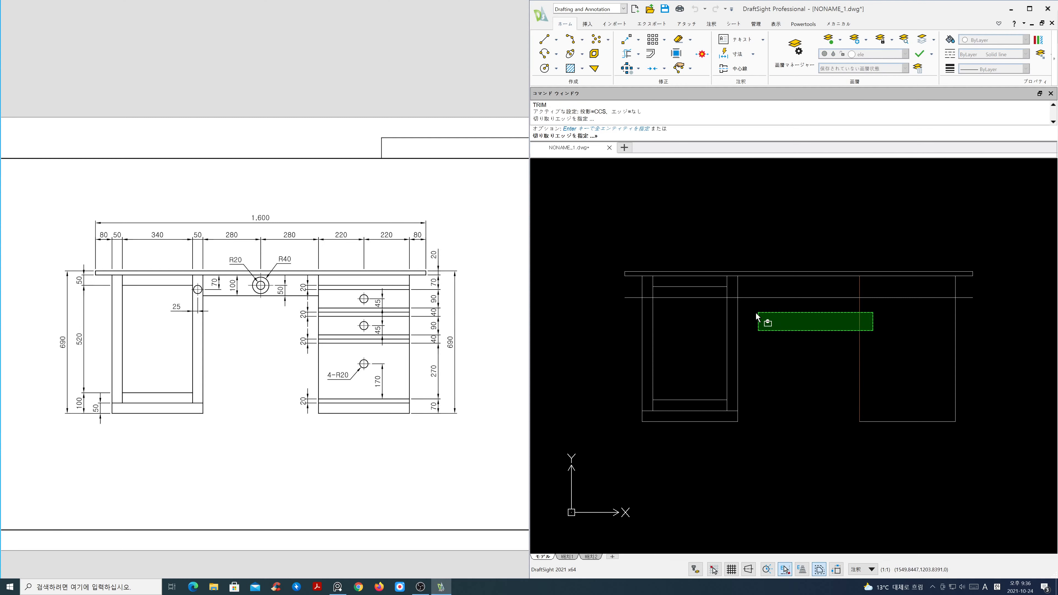
pyautogui.click(740, 317)
pyautogui.press('Return')
pyautogui.click(710, 298)
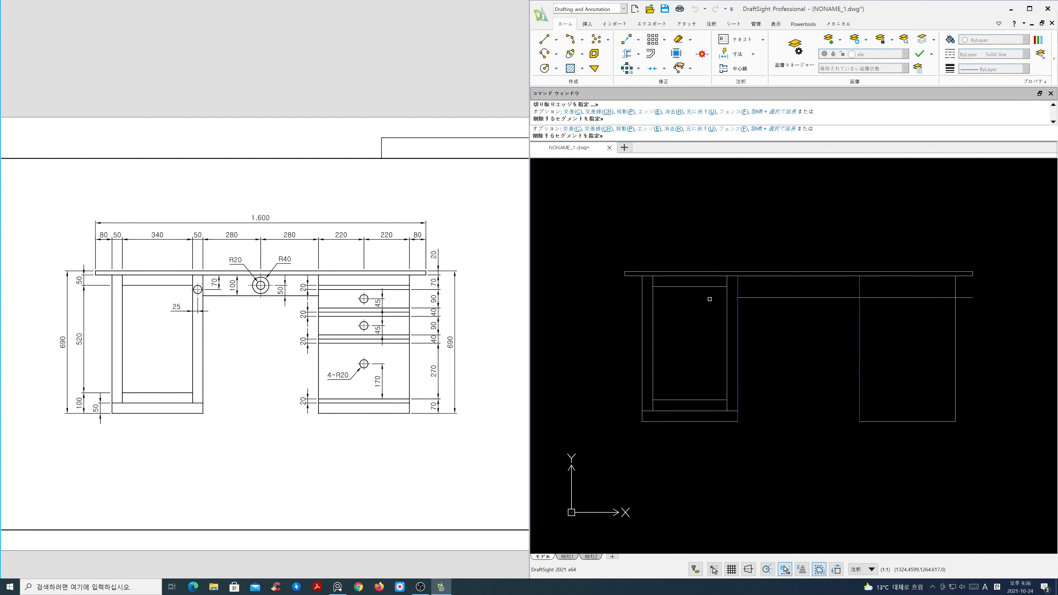
pyautogui.click(869, 298)
pyautogui.press('Return')
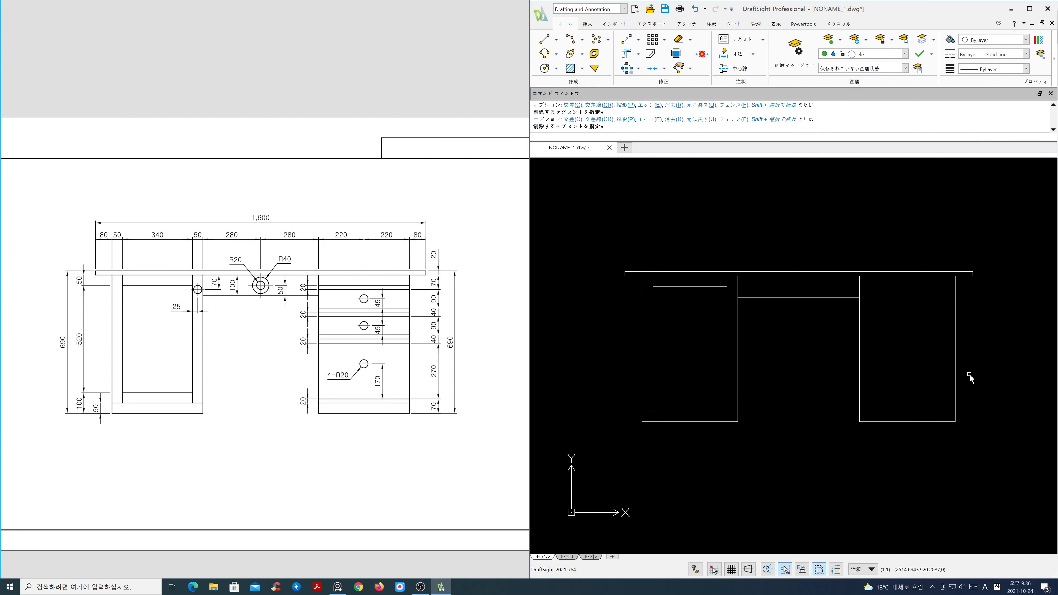
# - Offset the right pedestal's bottom line 70 upward to form the lower edge of the bottom drawer
pyautogui.write('o')
pyautogui.press('Return')
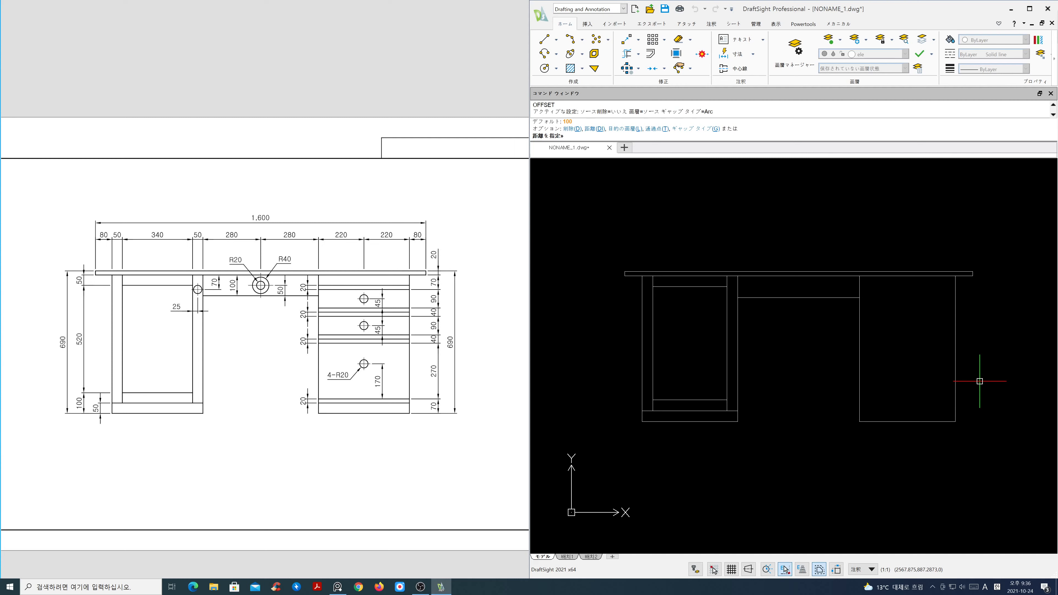
pyautogui.write('70')
pyautogui.press('Return')
pyautogui.click(939, 421)
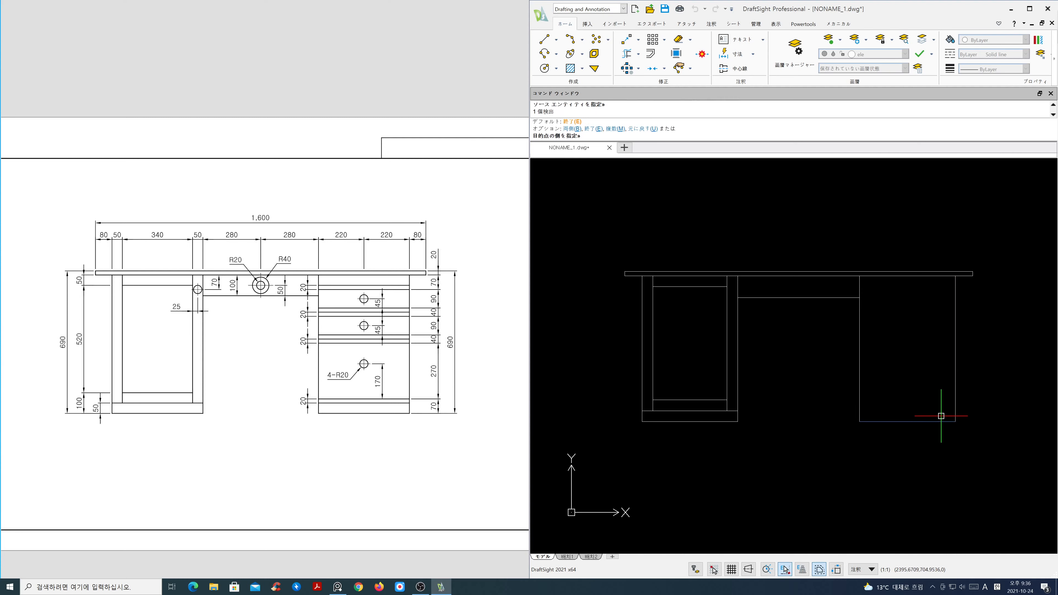
pyautogui.click(933, 385)
pyautogui.press('Return')
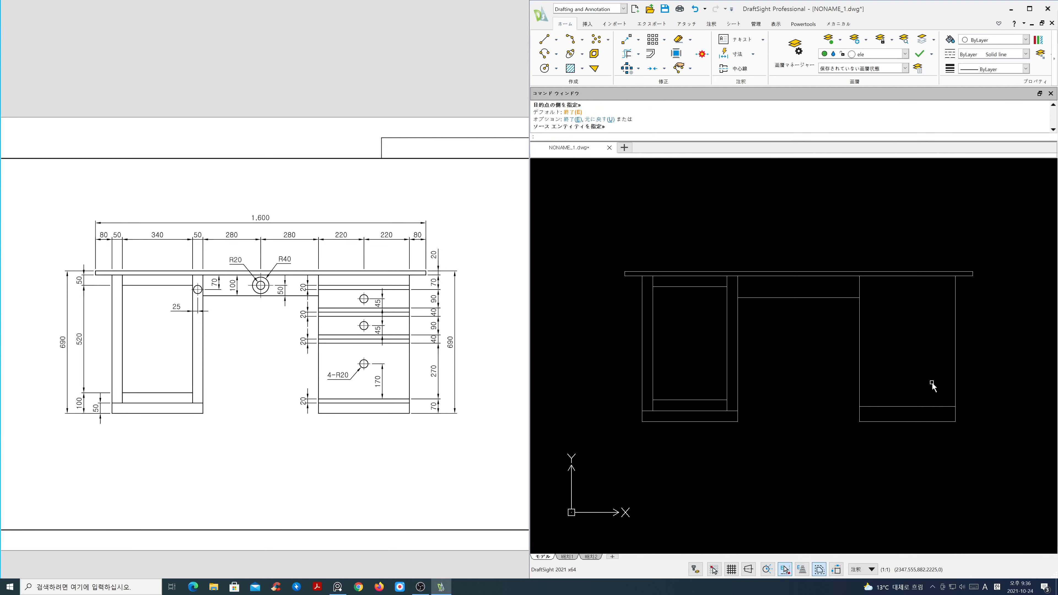
# - Offset the bottom drawer's lower edge in the right pedestal 20 downward
pyautogui.press('Return')
pyautogui.write('20')
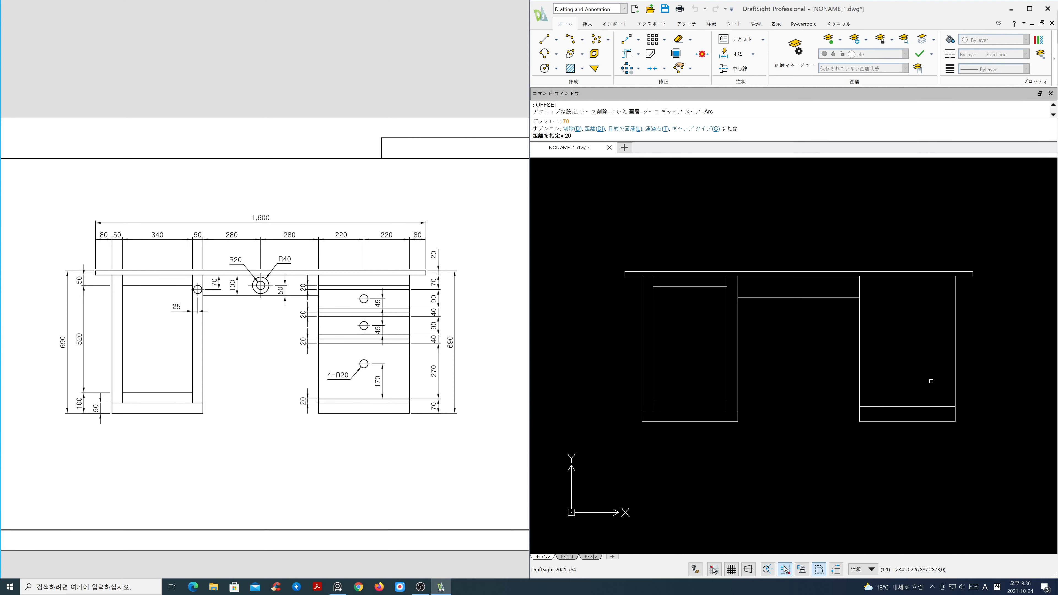
pyautogui.press('Return')
pyautogui.click(924, 406)
pyautogui.click(926, 449)
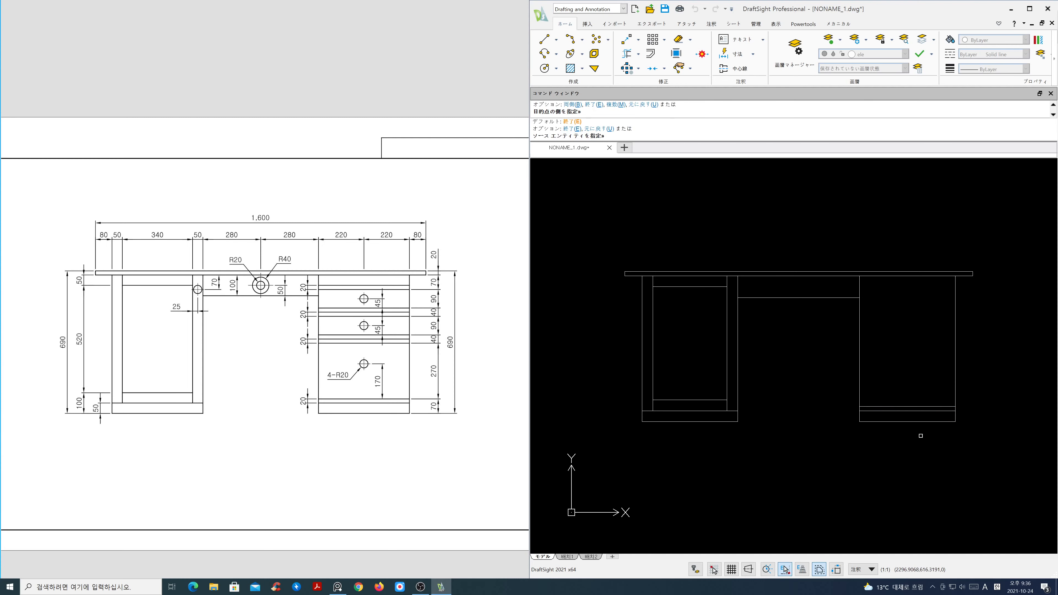
pyautogui.press('Return')
# - Offset the bottom drawer's lower edge 270 upward to form the drawer's top edge
pyautogui.press('Return')
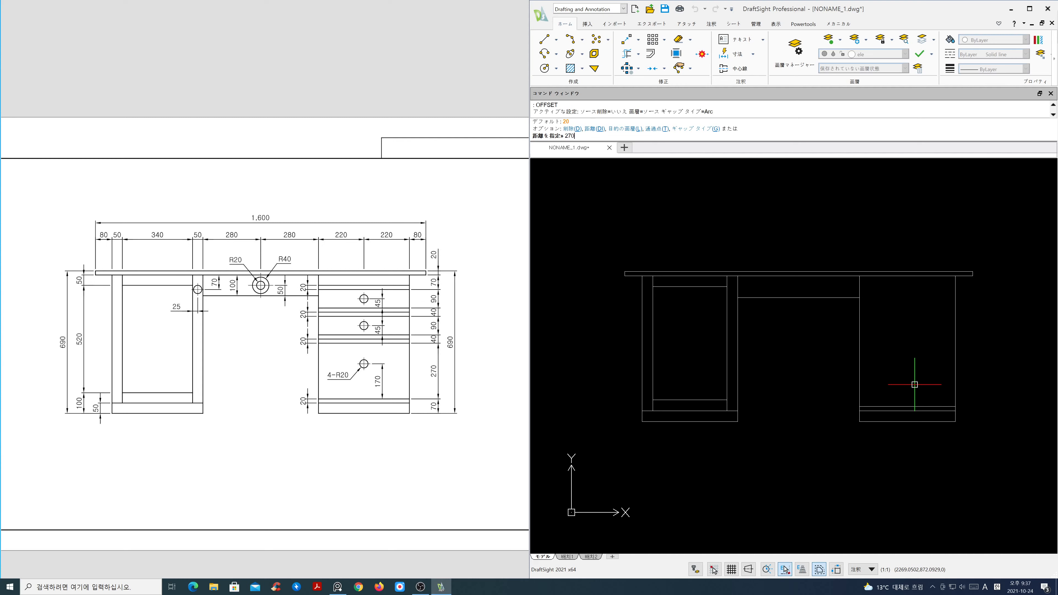
pyautogui.write('270')
pyautogui.press('Return')
pyautogui.click(912, 407)
pyautogui.click(912, 392)
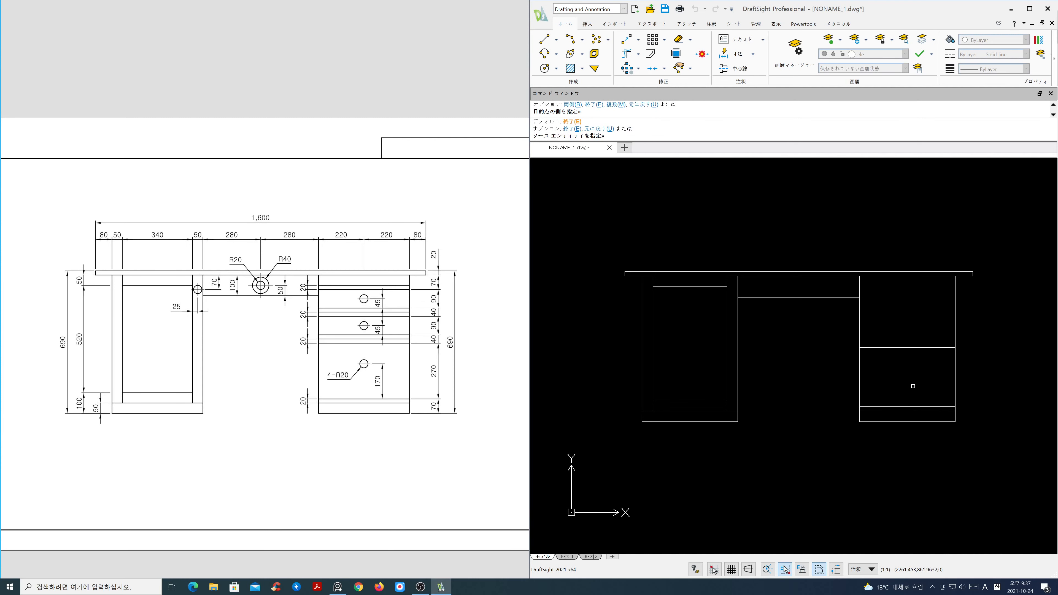
pyautogui.press('Return')
# - Offset the bottom drawer's top edge upward by 20, twice in succession, to form the divider below the middle drawer
pyautogui.press('Return')
pyautogui.write('2')
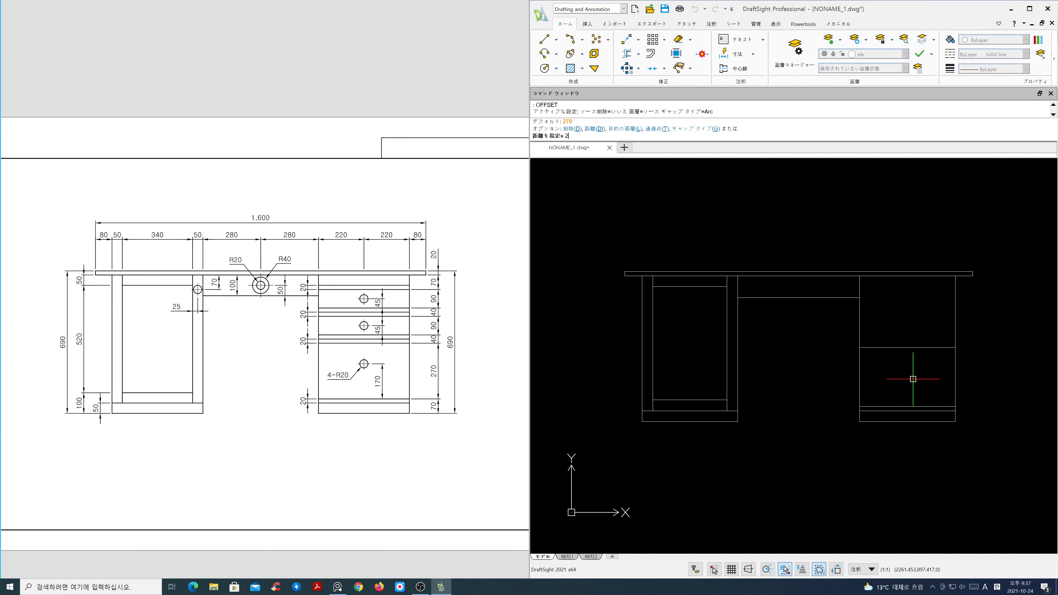
pyautogui.write('0')
pyautogui.press('Return')
pyautogui.click(913, 348)
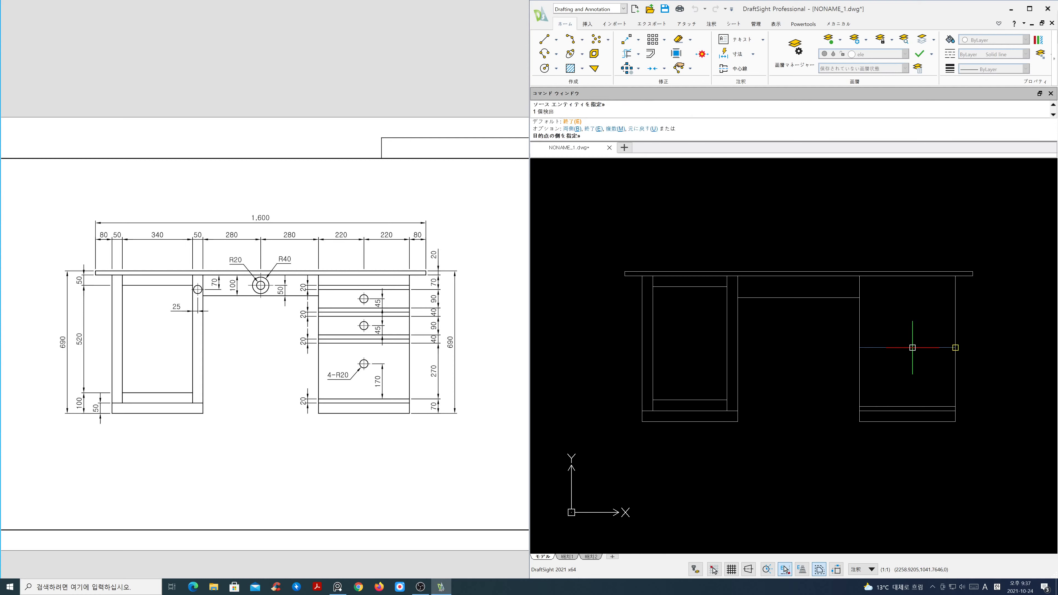
pyautogui.click(911, 339)
pyautogui.click(911, 344)
pyautogui.click(909, 335)
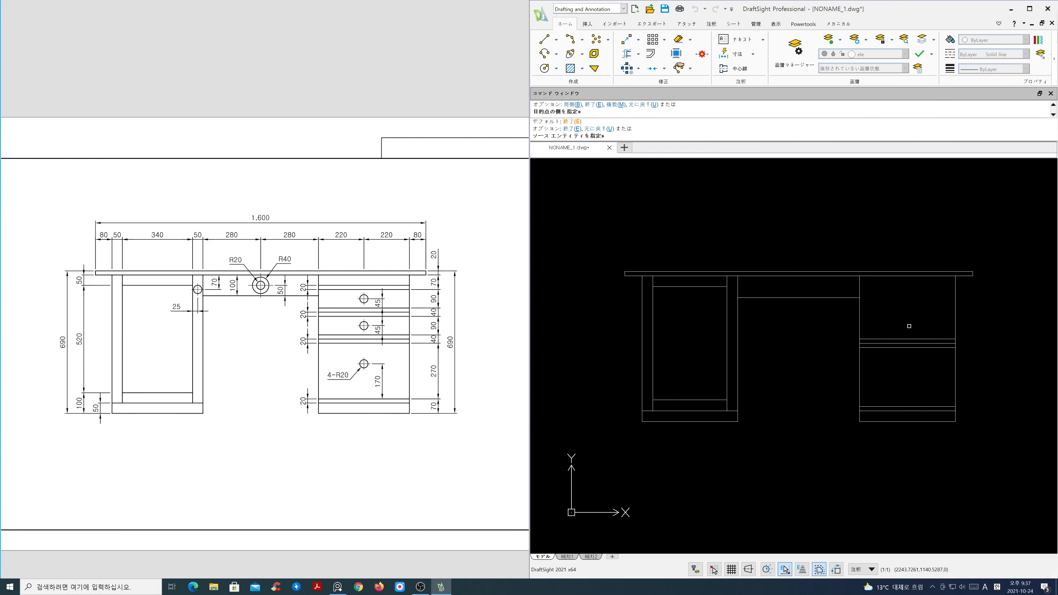
pyautogui.press('Return')
# - Offset the middle drawer's lower edge 90 upward to form its top edge
pyautogui.press('Return')
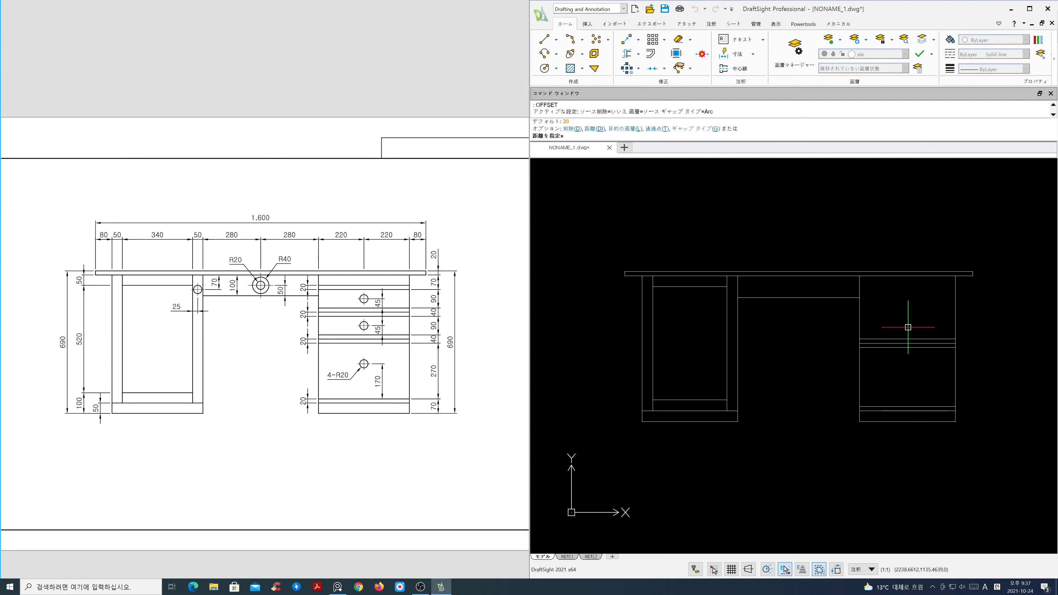
pyautogui.write('90')
pyautogui.press('Return')
pyautogui.click(908, 339)
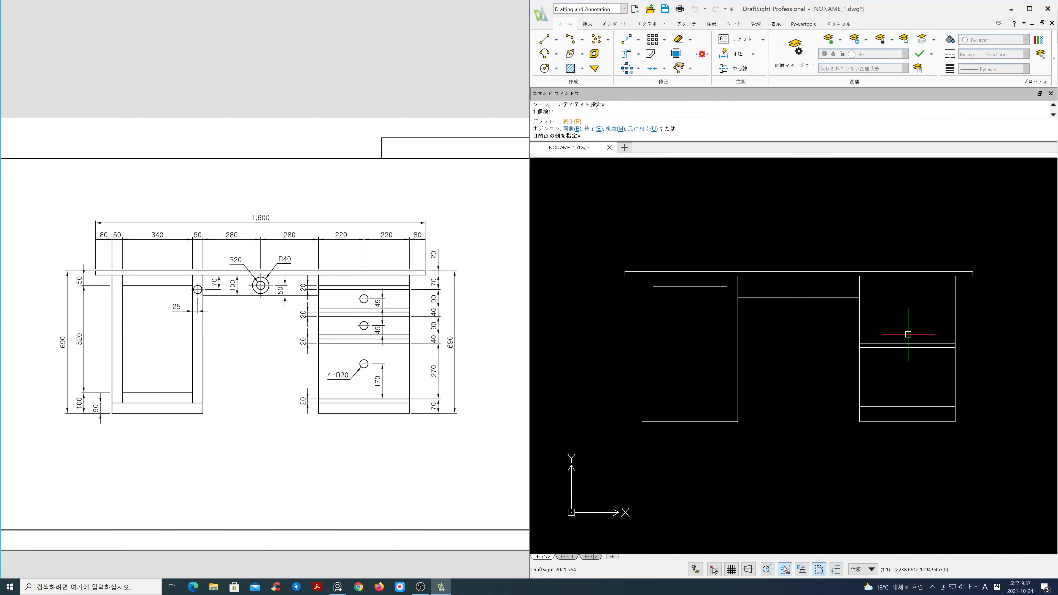
pyautogui.click(908, 330)
pyautogui.press('Return')
# - Offset the middle drawer's top edge upward by 20, twice in succession, to form the divider below the top drawer
pyautogui.press('Return')
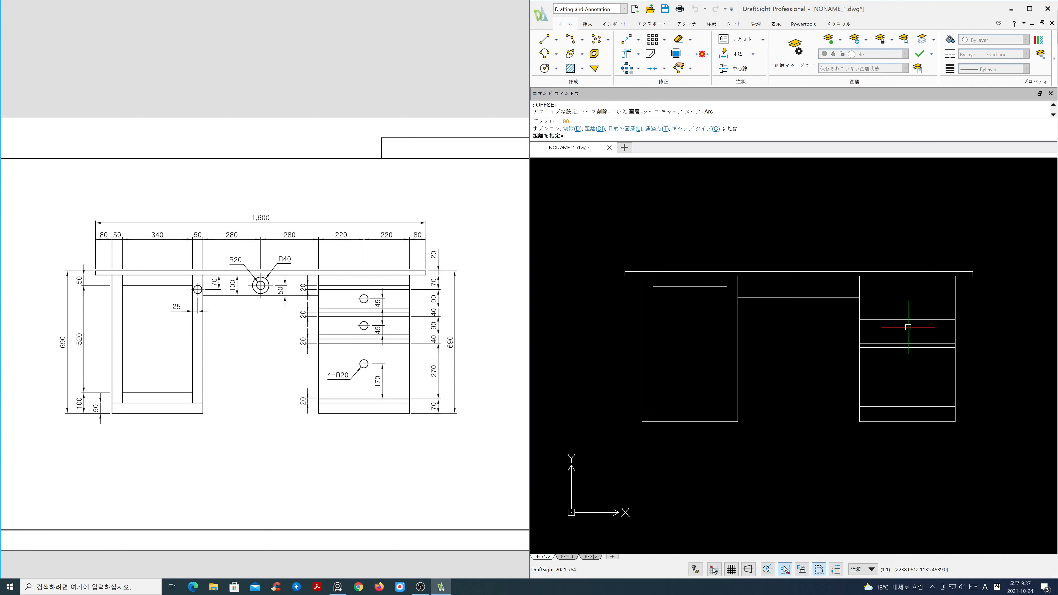
pyautogui.write('20')
pyautogui.press('Return')
pyautogui.click(906, 320)
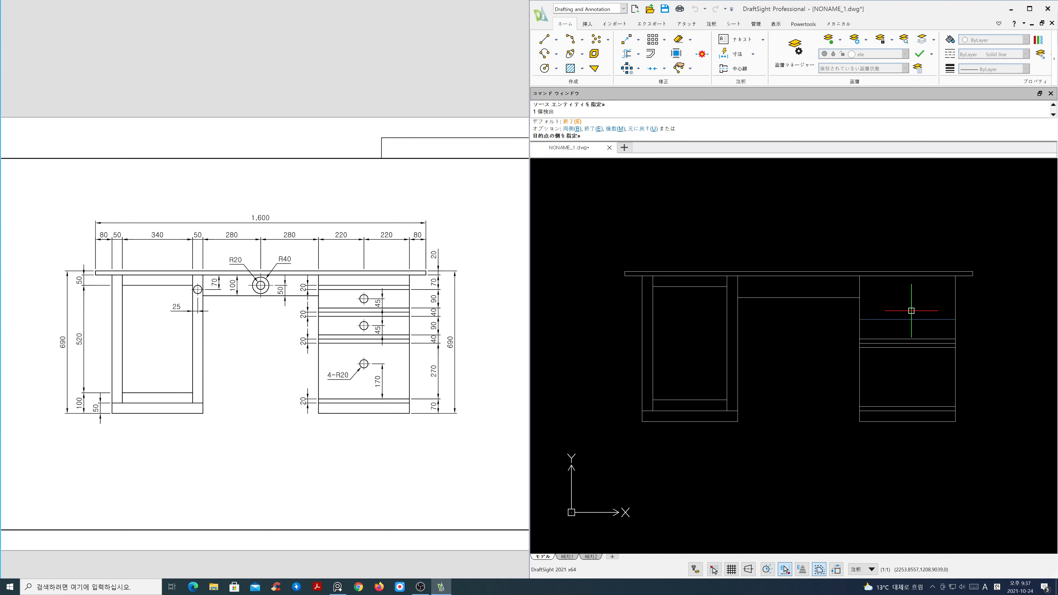
pyautogui.click(909, 312)
pyautogui.click(912, 314)
pyautogui.click(913, 303)
pyautogui.press('Return')
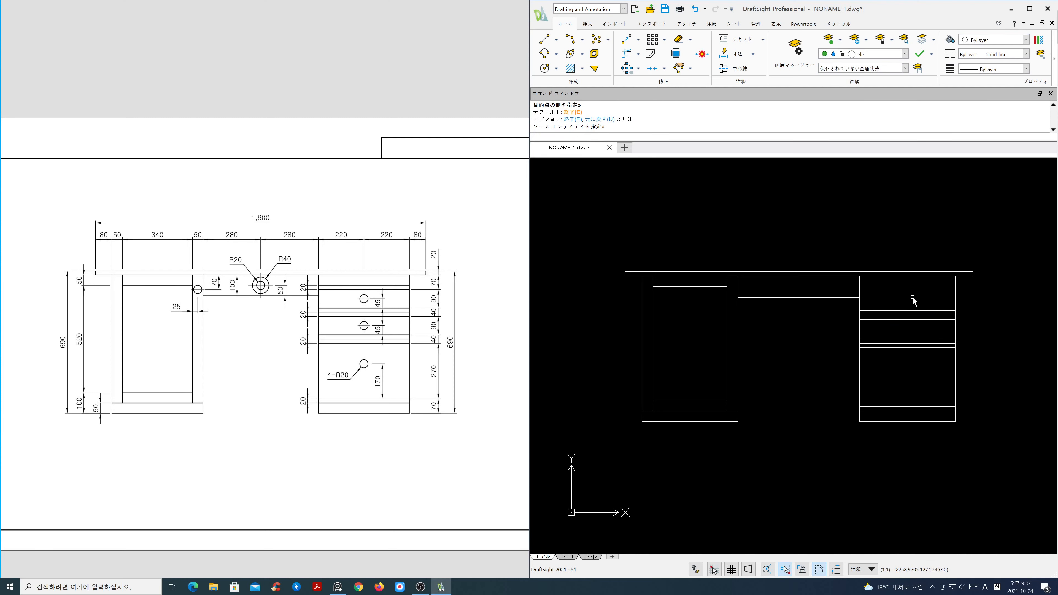
# - Offset the top drawer's lower edge 90 upward to form its top edge
pyautogui.press('Return')
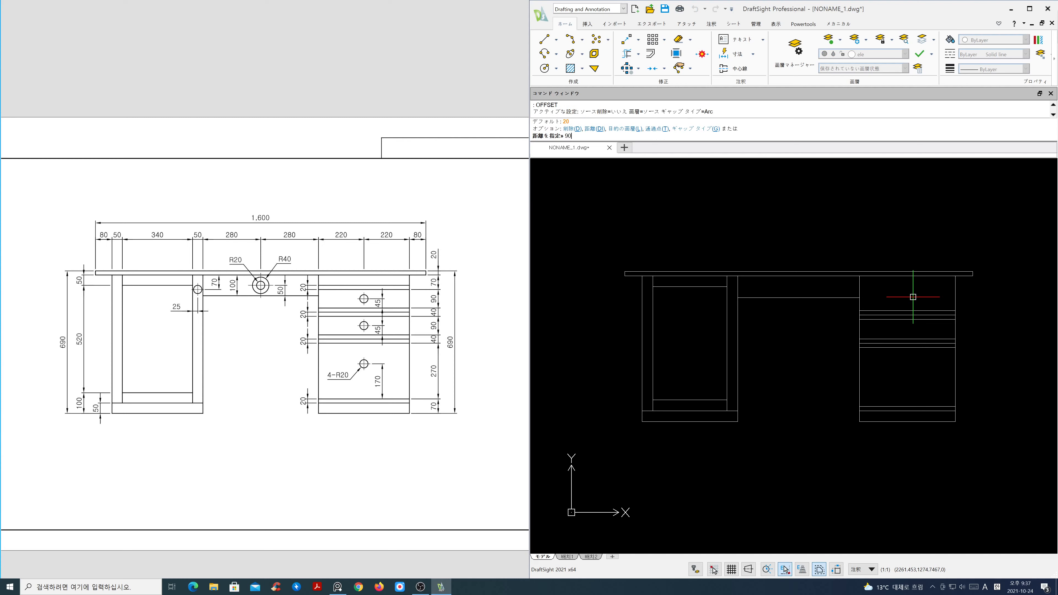
pyautogui.write('90')
pyautogui.press('Return')
pyautogui.click(913, 310)
pyautogui.click(913, 303)
pyautogui.press('Return')
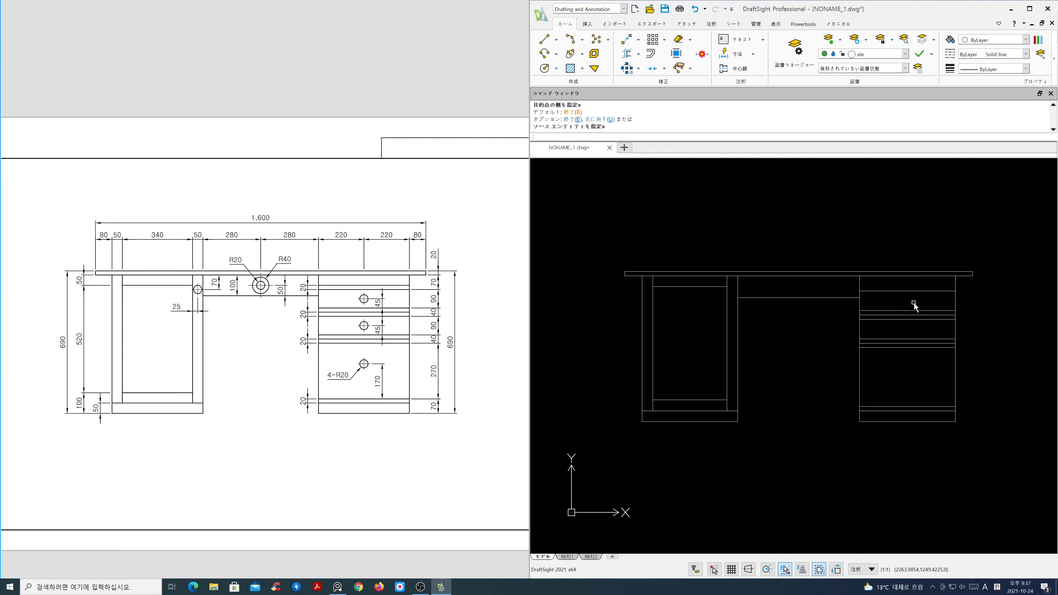
# - Offset the top drawer's top edge 20 upward toward the tabletop
pyautogui.press('Return')
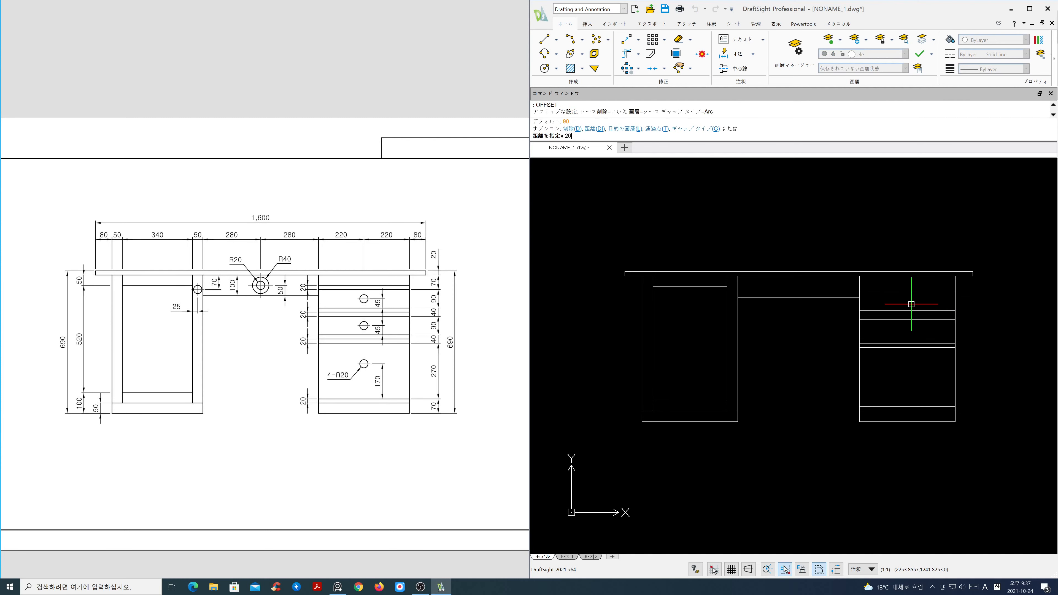
pyautogui.write('20')
pyautogui.press('Return')
pyautogui.click(912, 291)
pyautogui.click(916, 254)
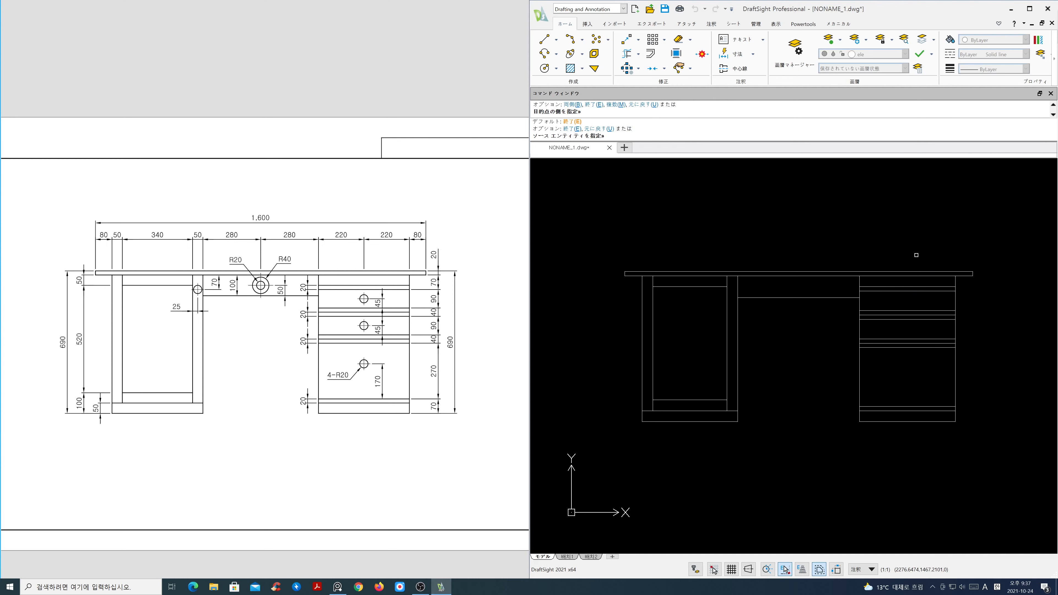
# - Make cen the current layer and set Offset to place its results on the active layer
pyautogui.press('Return')
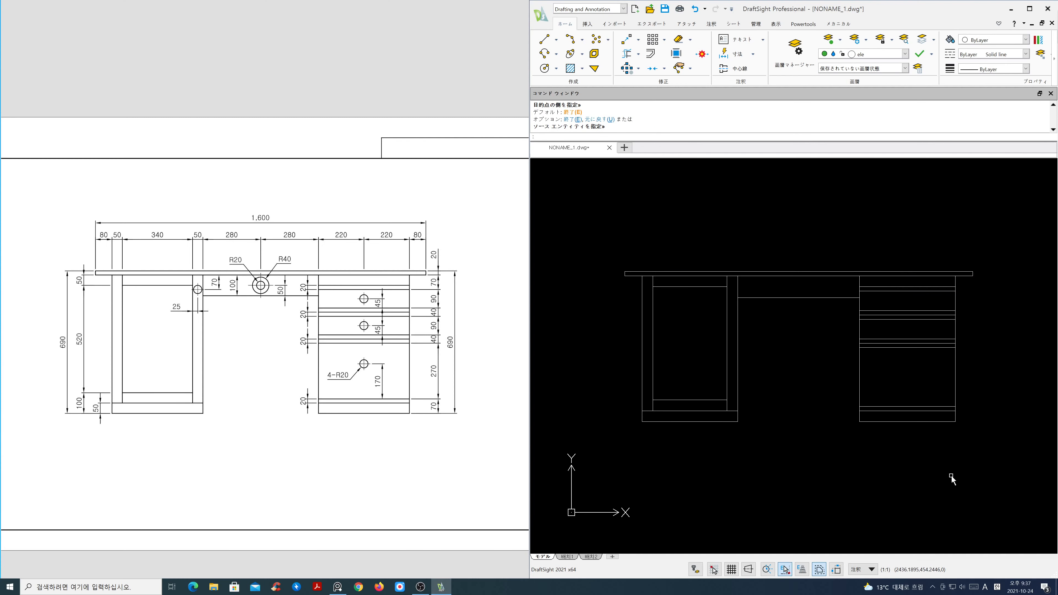
pyautogui.click(904, 54)
pyautogui.click(895, 74)
pyautogui.write('o')
pyautogui.press('Return')
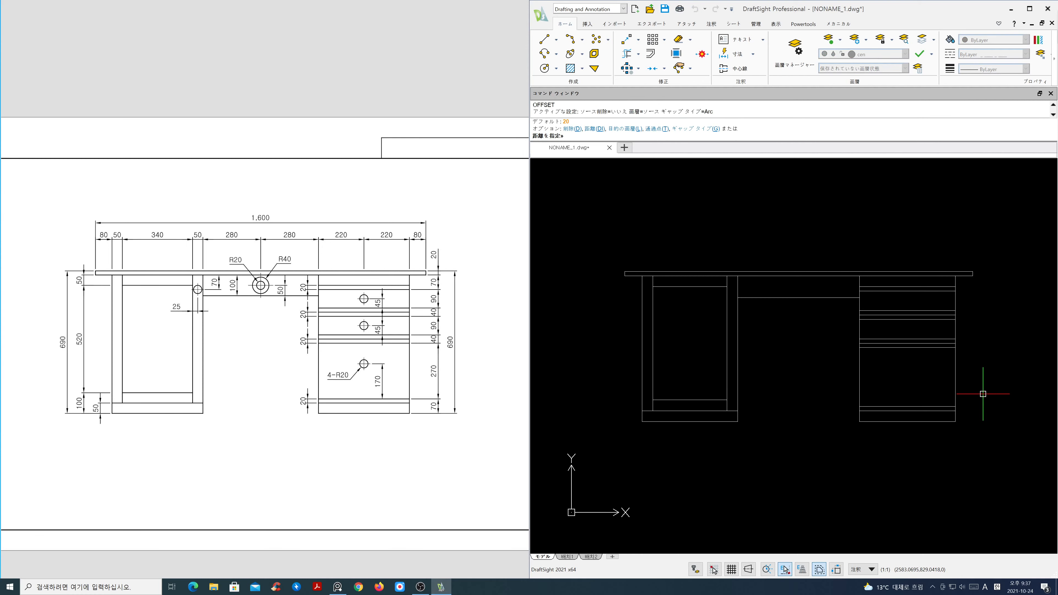
pyautogui.write('l')
pyautogui.press('Return')
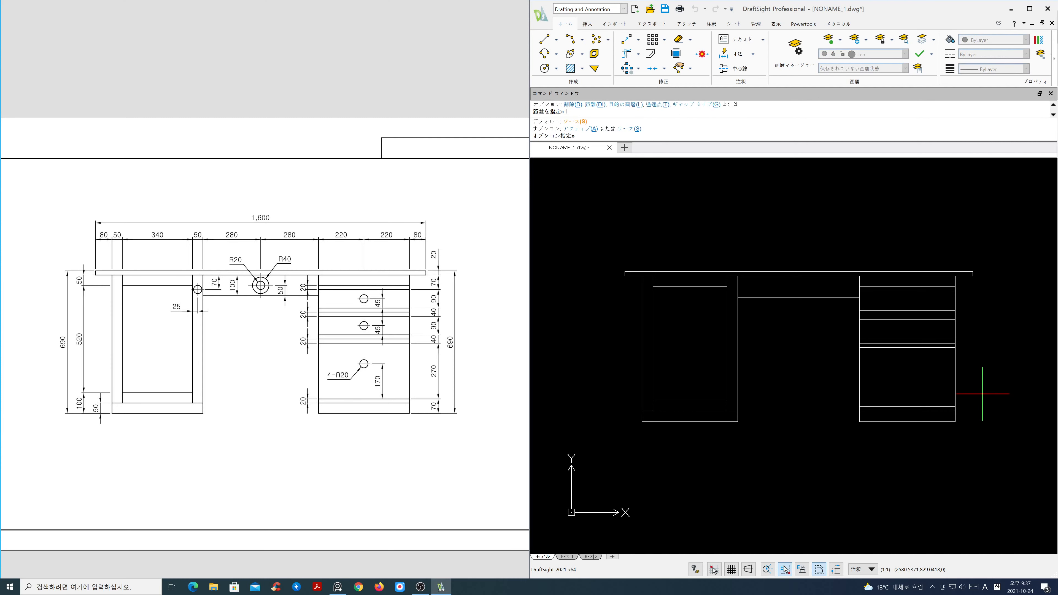
pyautogui.write('a')
pyautogui.press('Return')
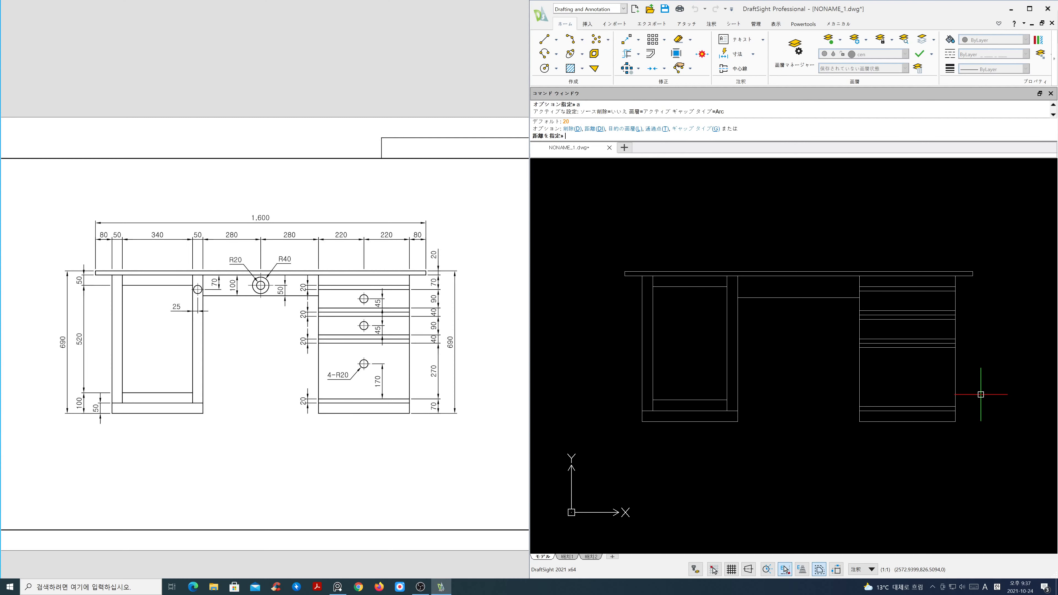
# - Offset the right pedestal's outer edge 220 inward to form the pedestal's vertical centreline
pyautogui.write('22')
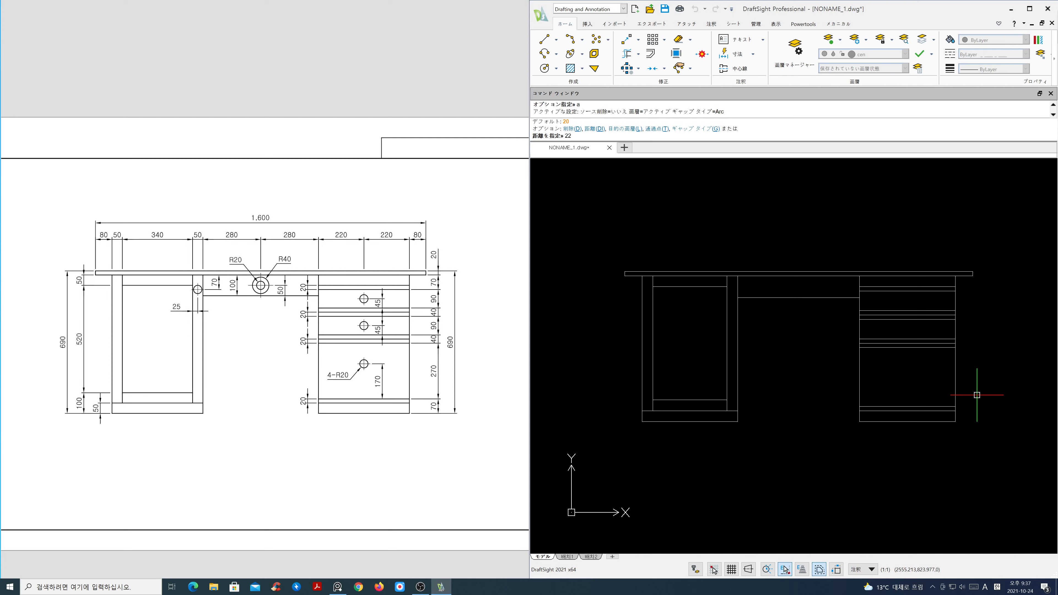
pyautogui.write('0')
pyautogui.press('Return')
pyautogui.click(955, 392)
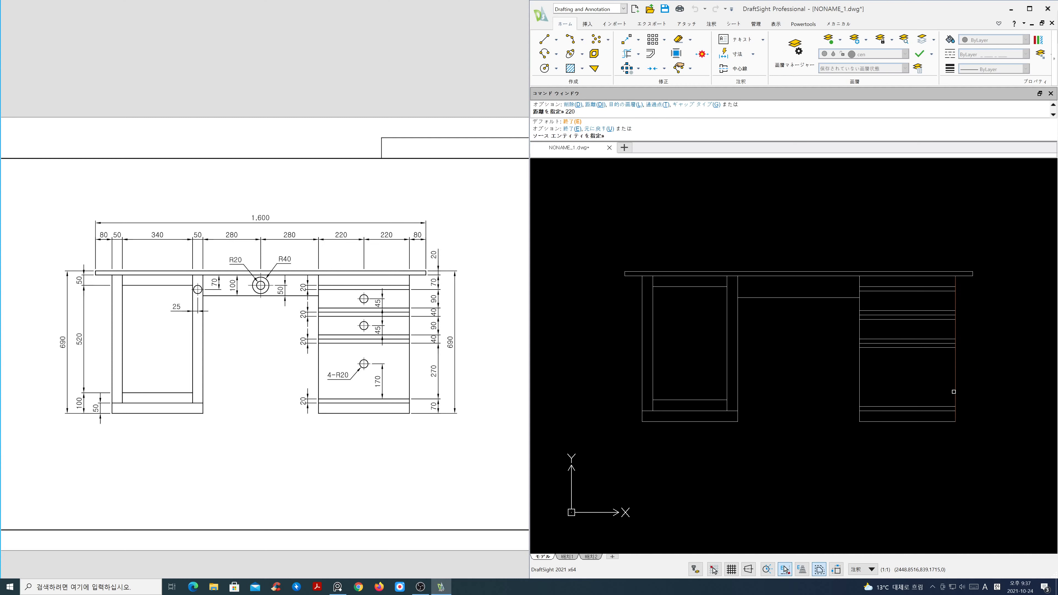
pyautogui.click(933, 387)
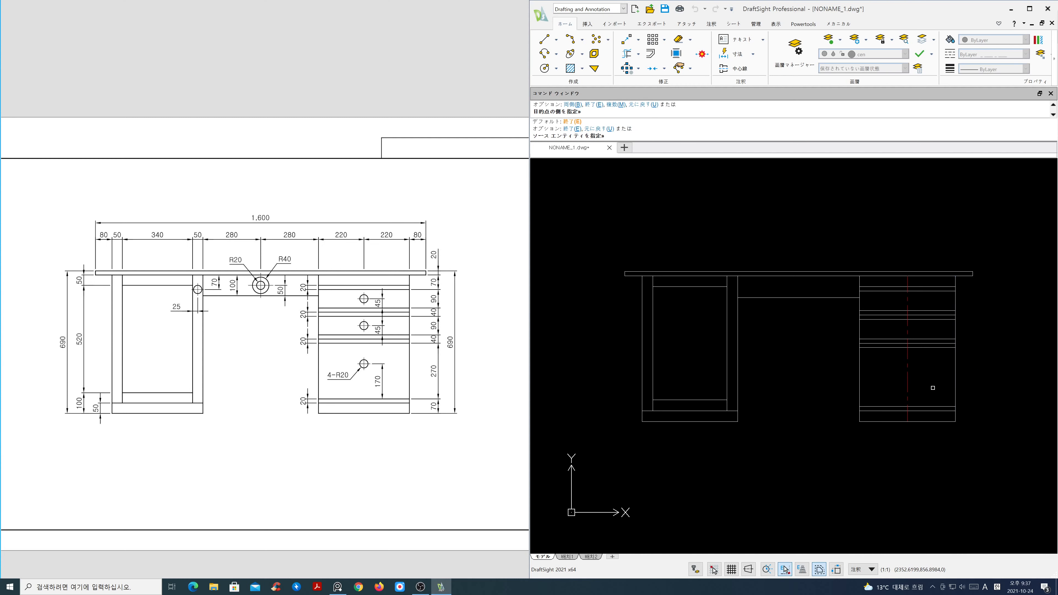
pyautogui.press('Return')
pyautogui.press('Return')
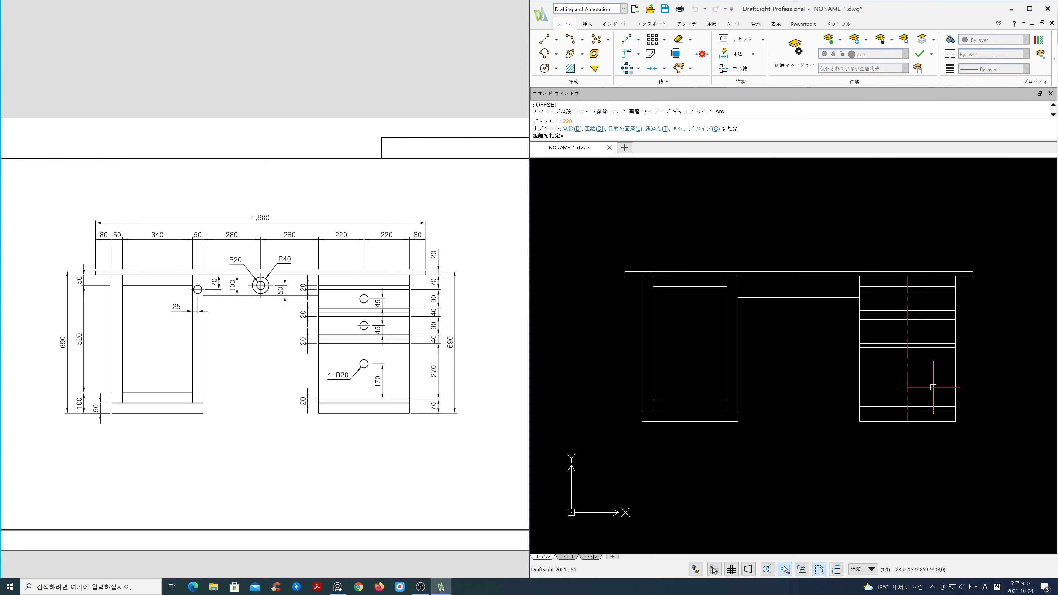
pyautogui.write('270')
pyautogui.press('Return')
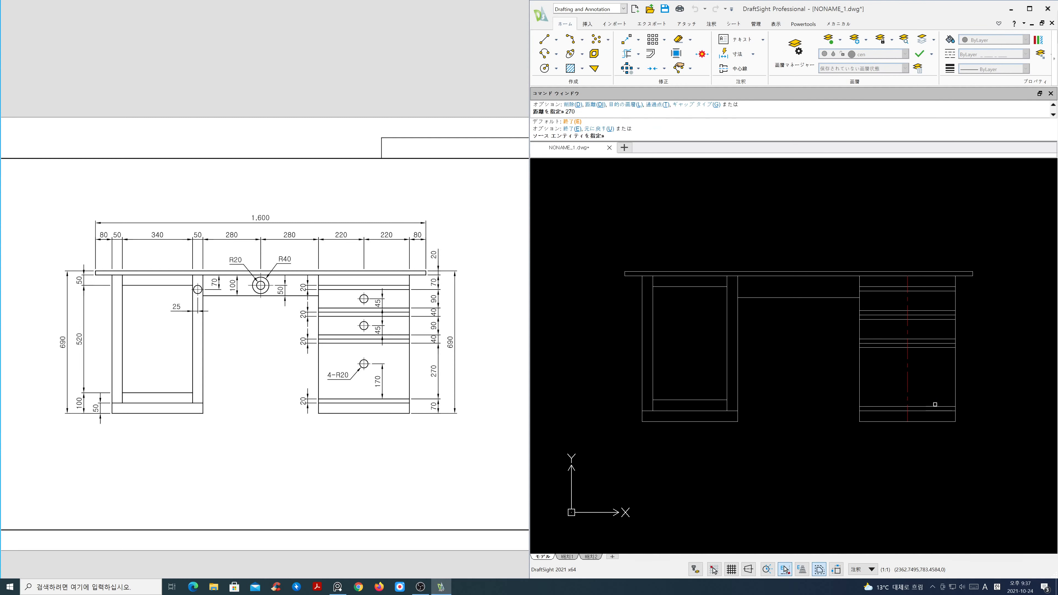
pyautogui.click(935, 406)
pyautogui.click(935, 385)
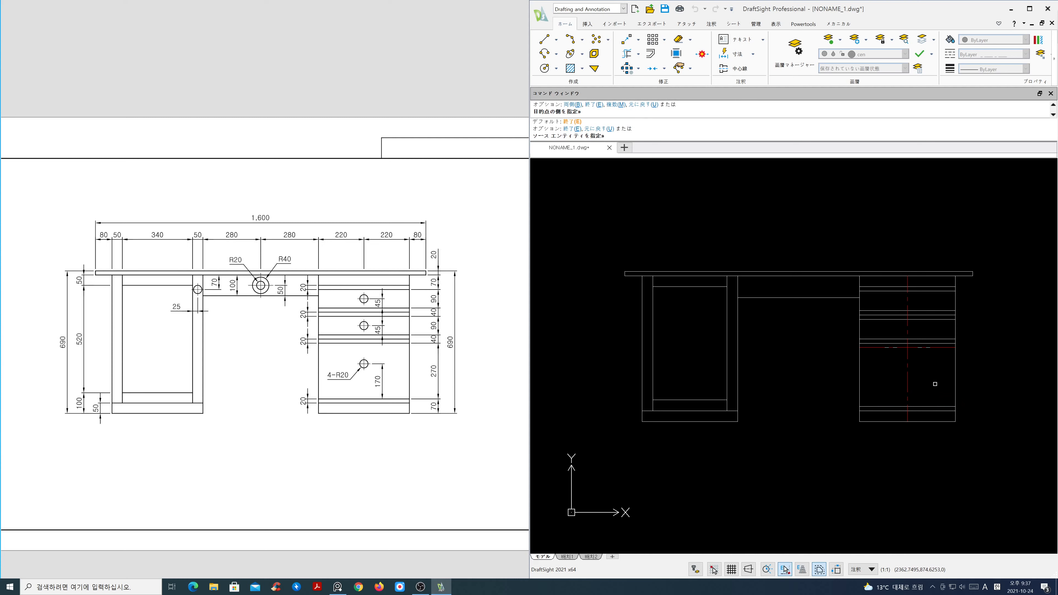
pyautogui.hotkey('ctrl', 'z')
pyautogui.press('Return')
# - Offset the bottom drawer's lower edge 170 upward to form the centreline for its knob
pyautogui.press('Return')
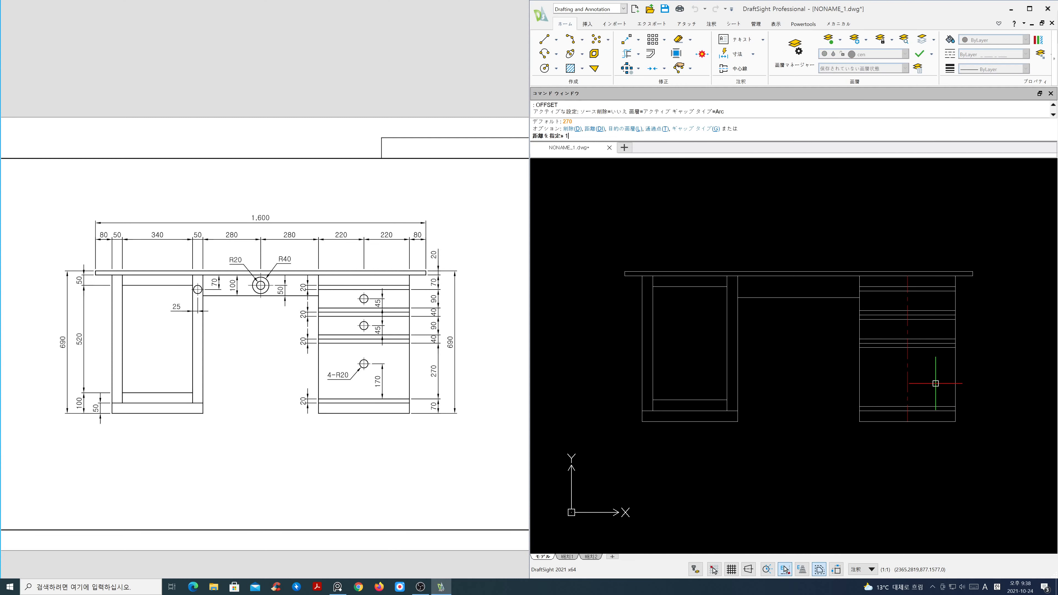
pyautogui.write('170')
pyautogui.press('Return')
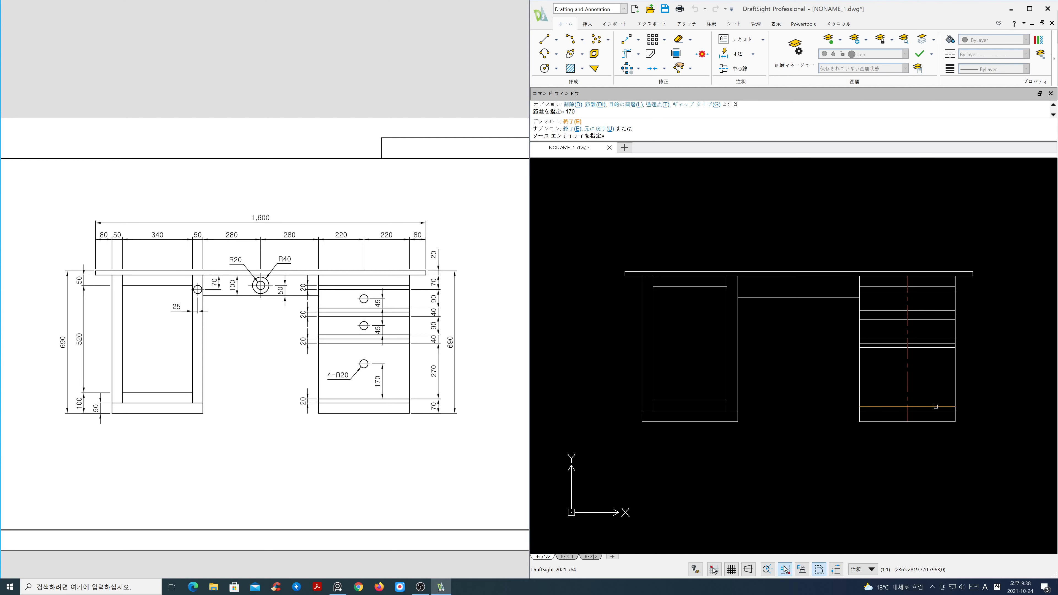
pyautogui.click(935, 407)
pyautogui.click(978, 379)
pyautogui.press('Return')
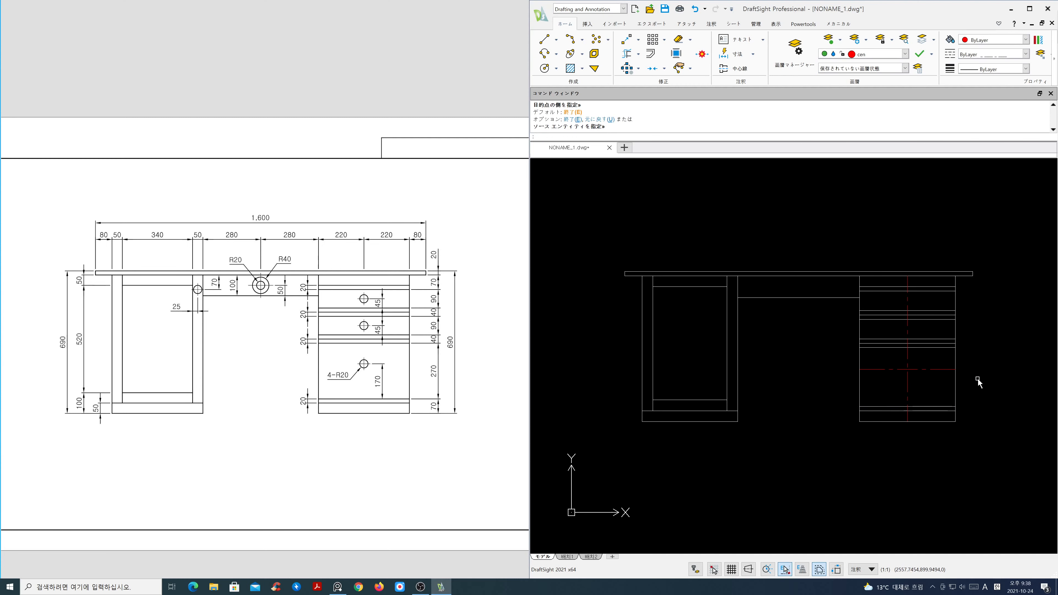
# - Offset the lower edges of the middle and top drawers 45 upward to form their horizontal centrelines
pyautogui.press('Return')
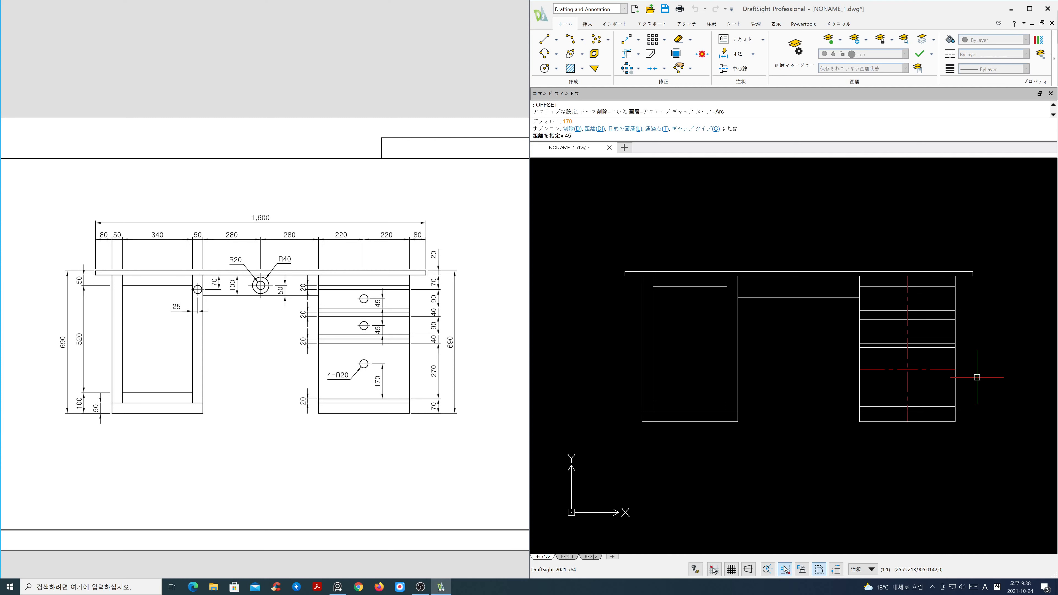
pyautogui.write('45')
pyautogui.press('Return')
pyautogui.click(946, 340)
pyautogui.click(944, 326)
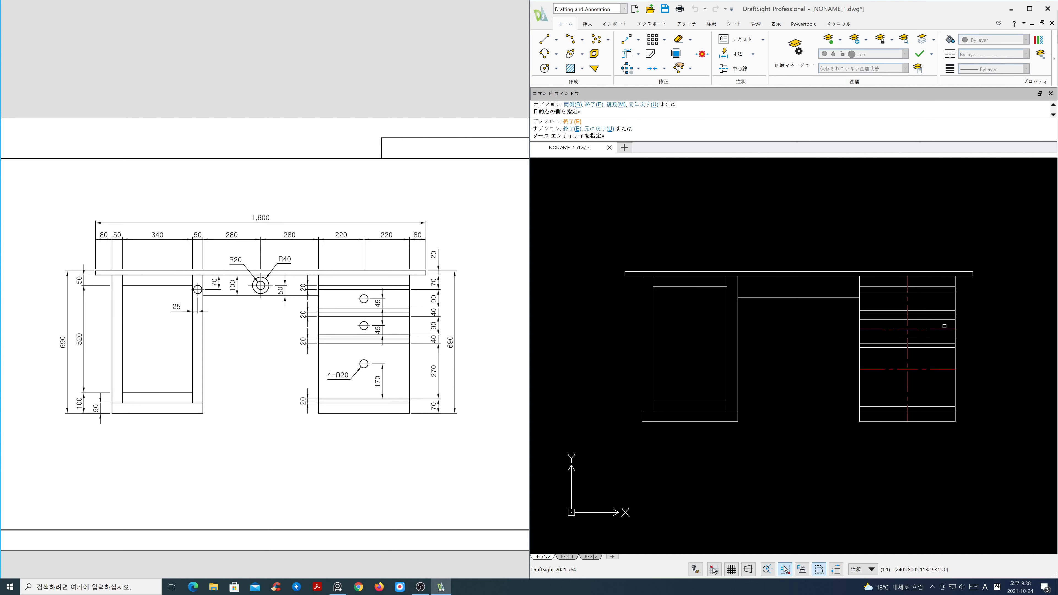
pyautogui.click(943, 320)
pyautogui.click(941, 309)
pyautogui.click(940, 310)
pyautogui.click(958, 299)
pyautogui.press('Return')
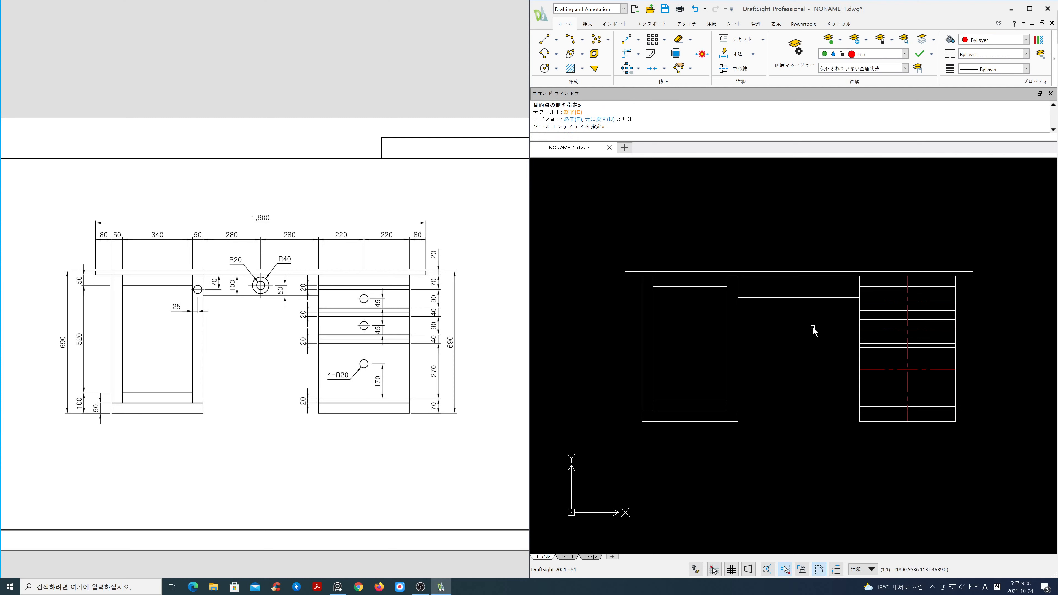
# - Offset the lower edge of the rail between the pedestals 50 upward to form its horizontal centreline
pyautogui.press('Return')
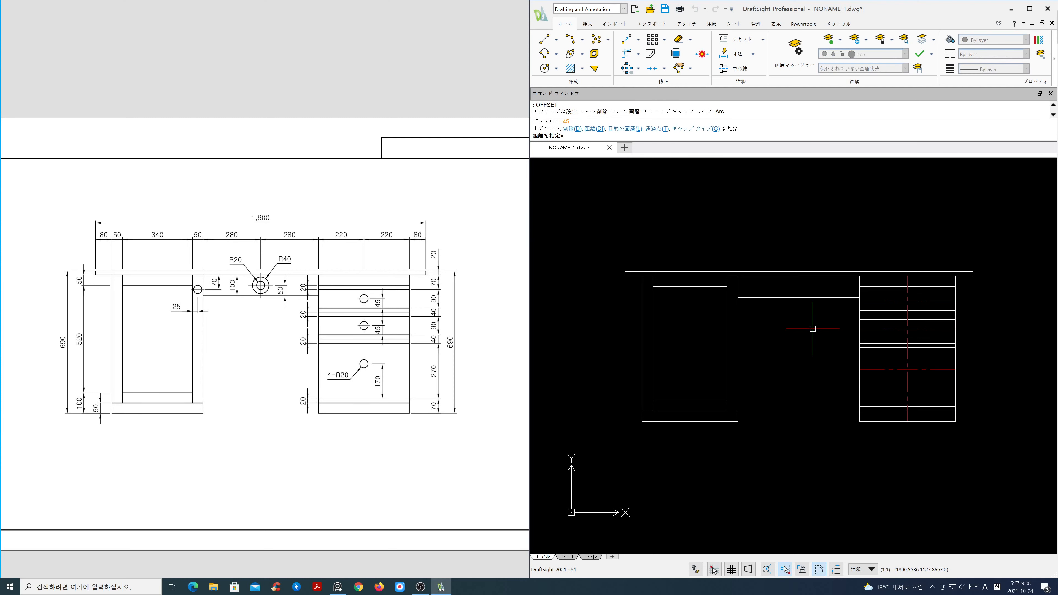
pyautogui.press('Return')
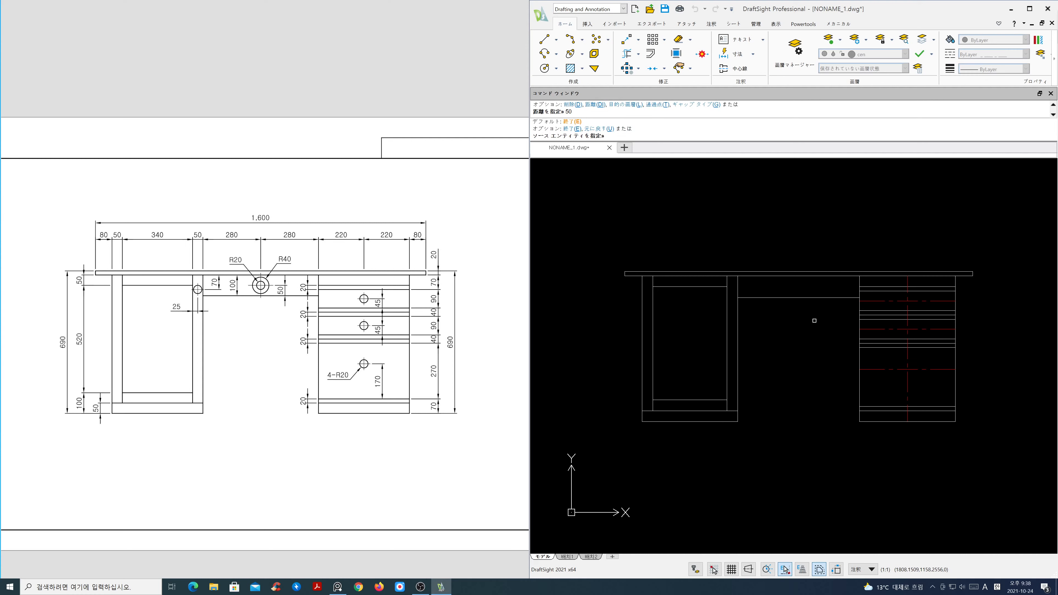
pyautogui.click(817, 298)
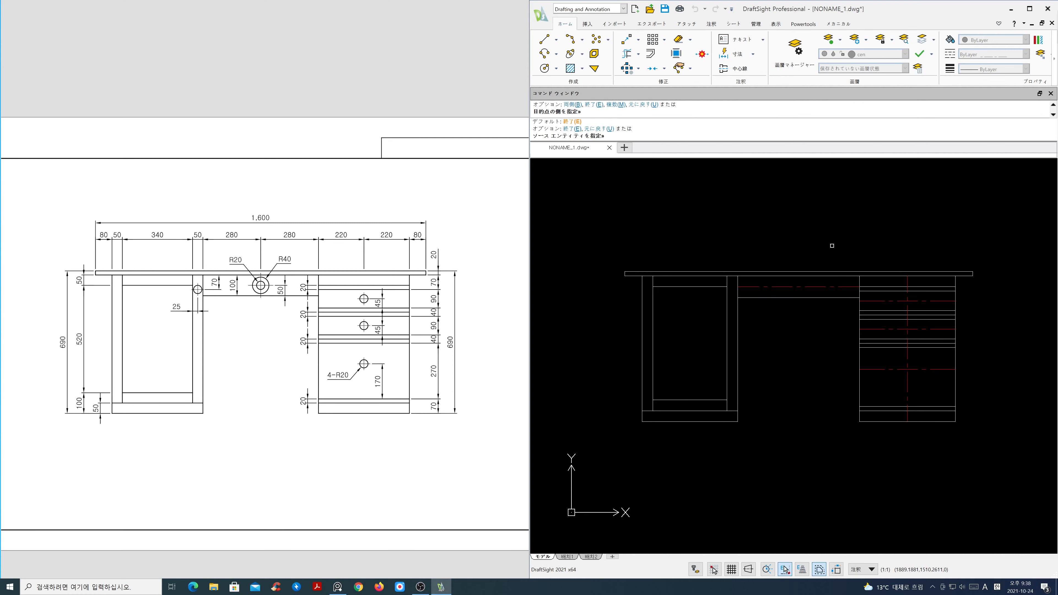
pyautogui.press('Return')
# - Offset the right pedestal's inner edge 280 toward the left pedestal to form the kneehole's vertical centreline
pyautogui.press('Return')
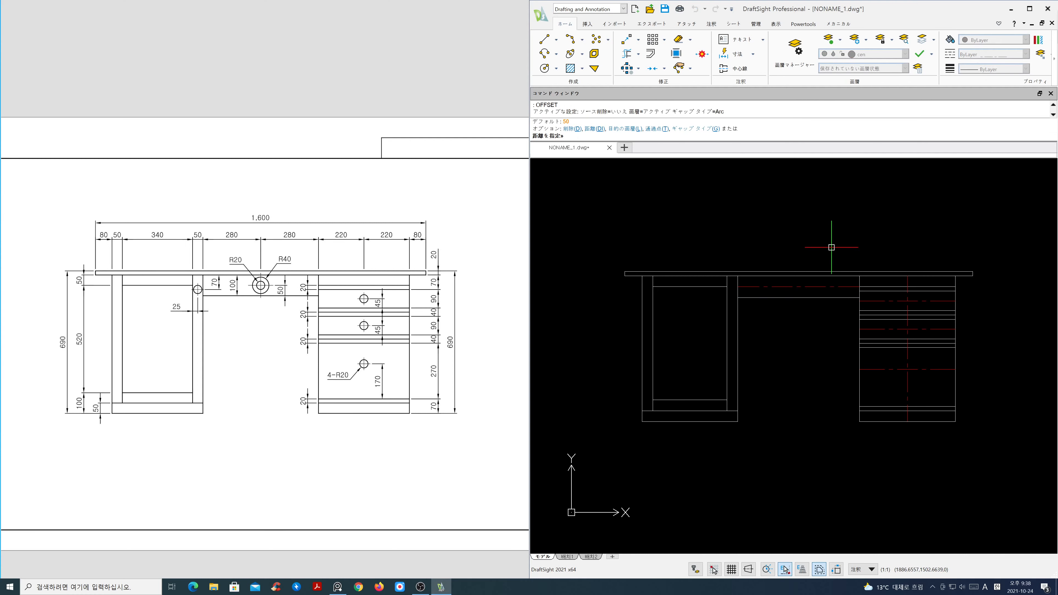
pyautogui.write('280')
pyautogui.press('Return')
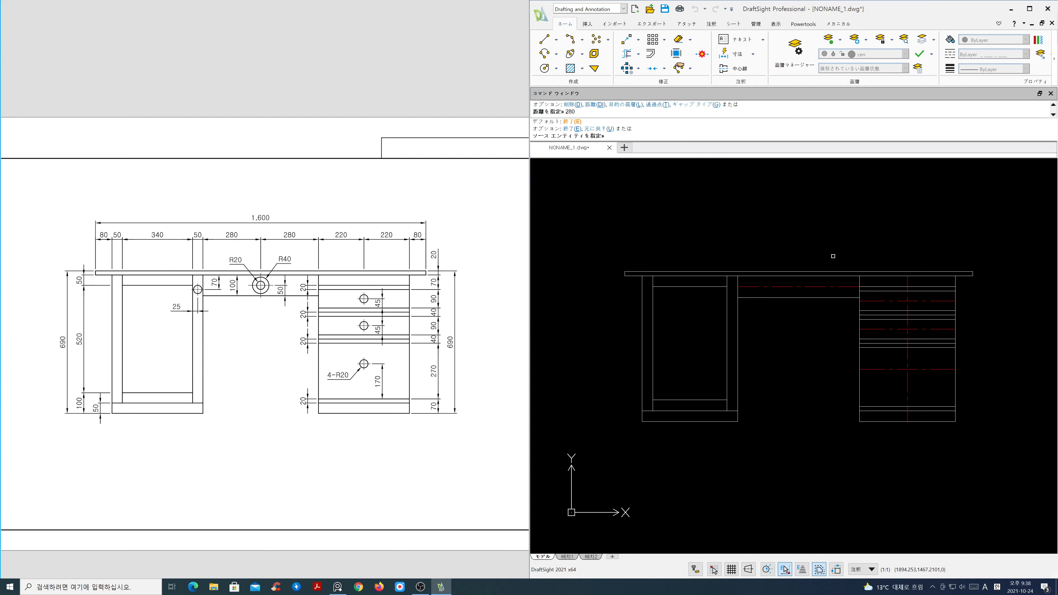
pyautogui.click(859, 359)
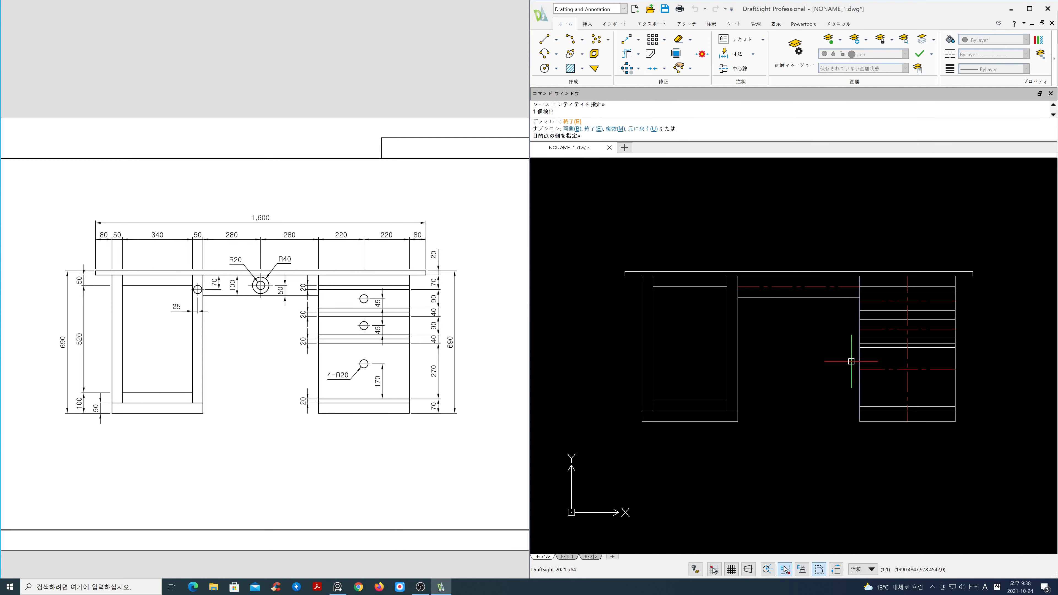
pyautogui.press('Return')
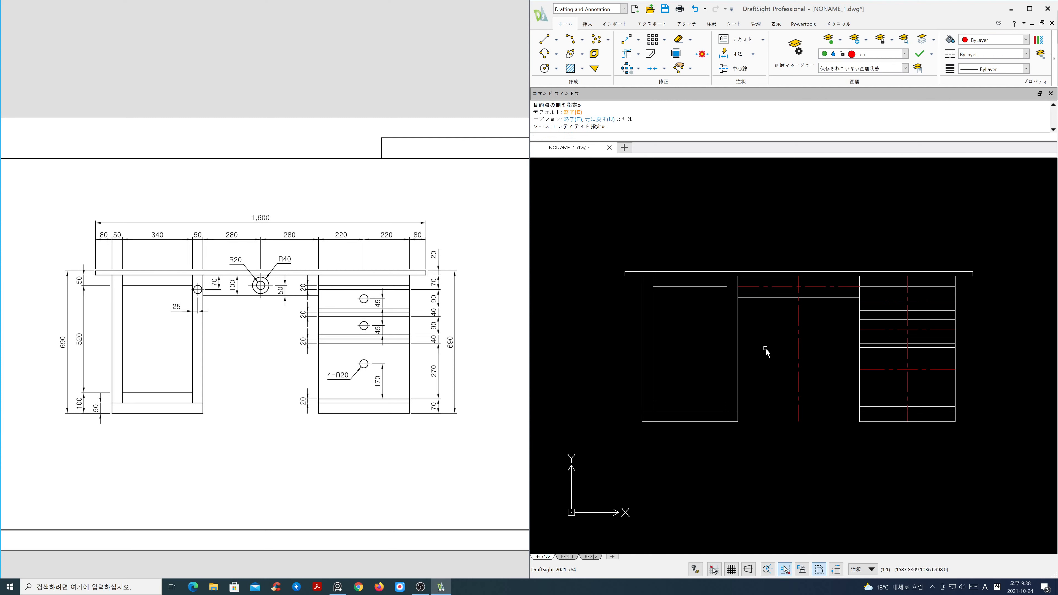
# - Offset the left pedestal's kneehole-side edge 25 inward to form the stile's vertical centreline
pyautogui.press('Return')
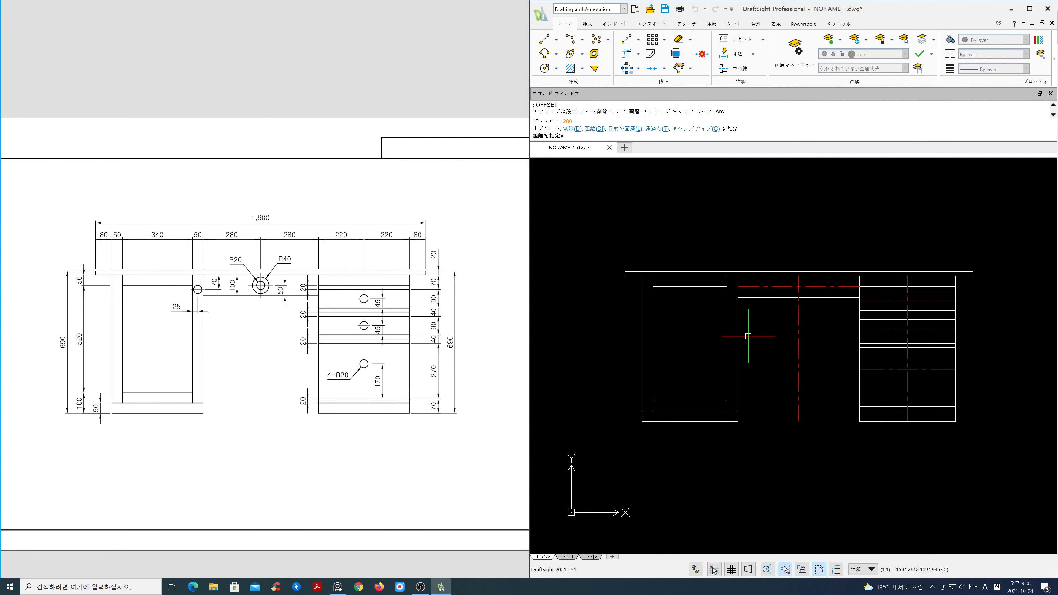
pyautogui.write('20')
pyautogui.press('Return')
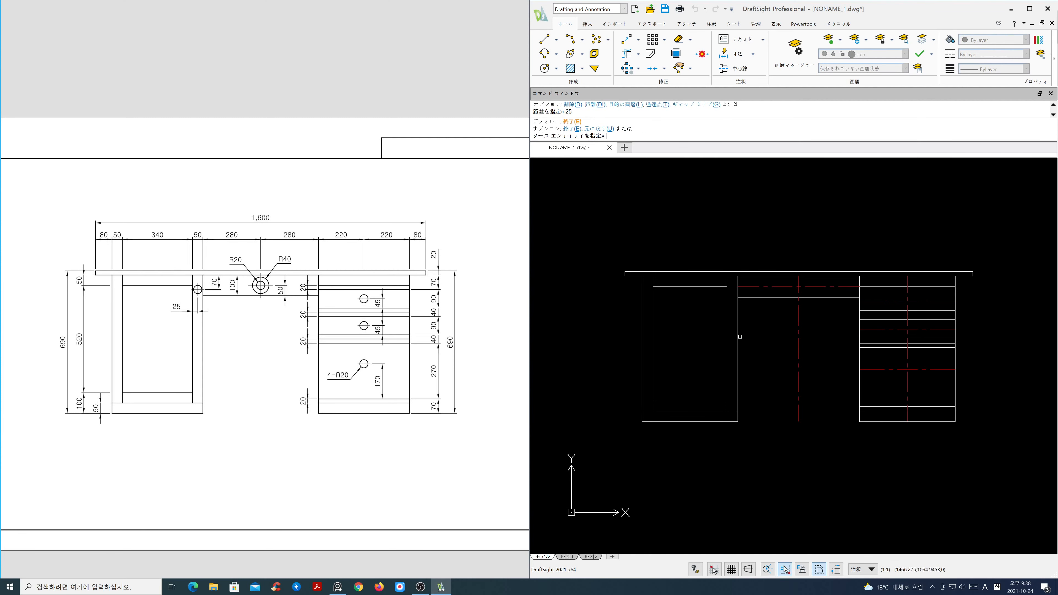
pyautogui.click(737, 340)
pyautogui.click(705, 342)
pyautogui.press('Return')
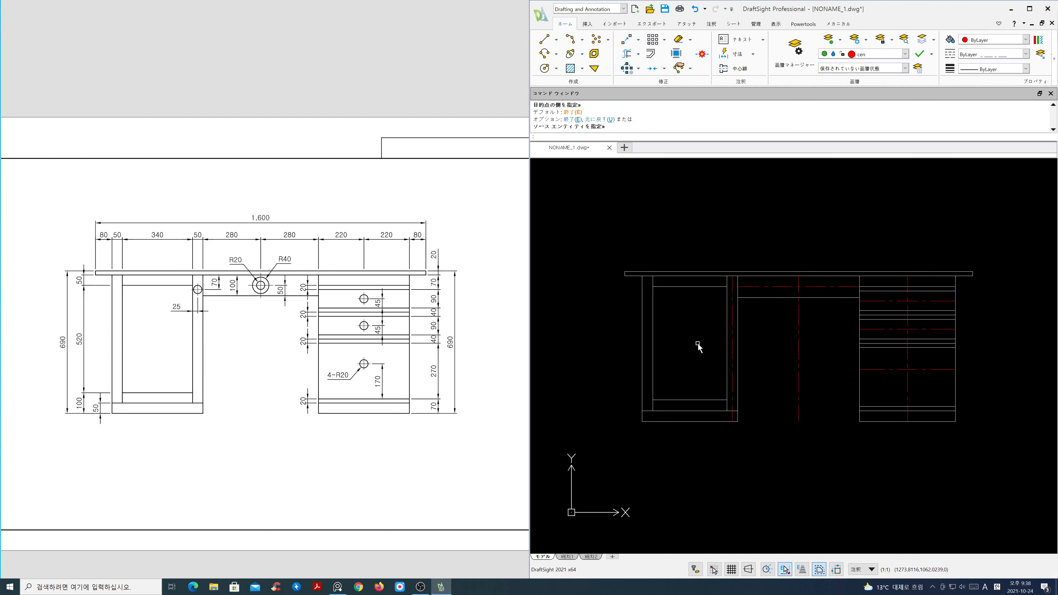
# - Offset the tabletop's underside 70 downward to form the horizontal centreline for the left pedestal's knob
pyautogui.press('Return')
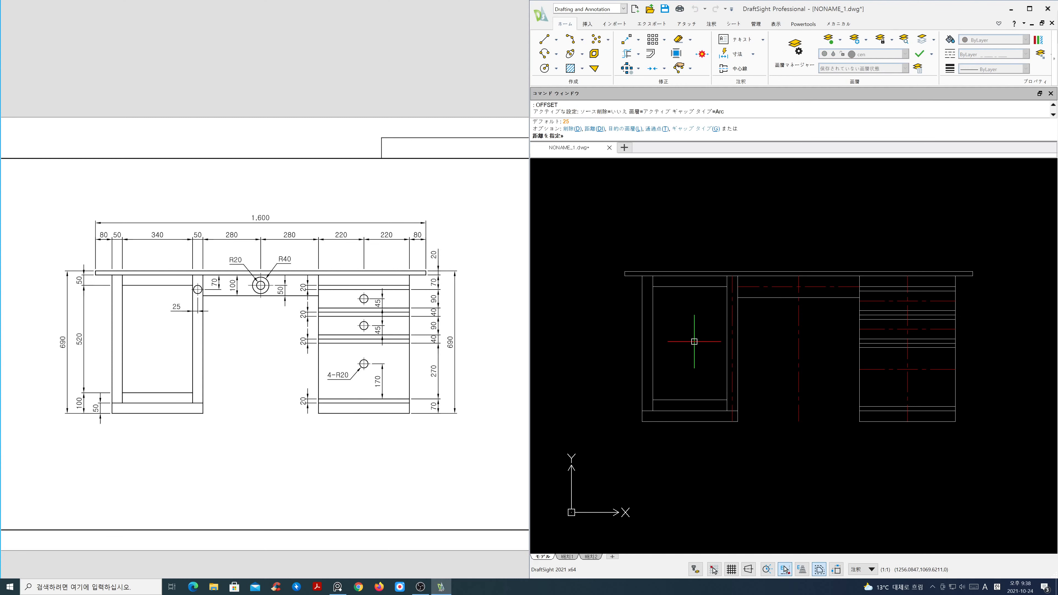
pyautogui.write('70')
pyautogui.press('Return')
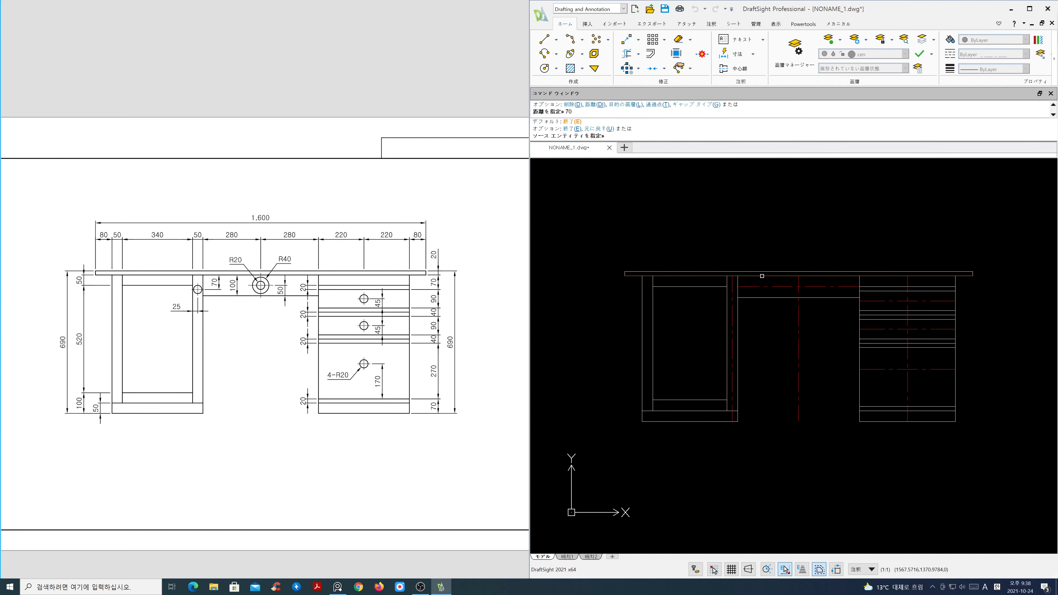
pyautogui.click(762, 276)
pyautogui.press('Return')
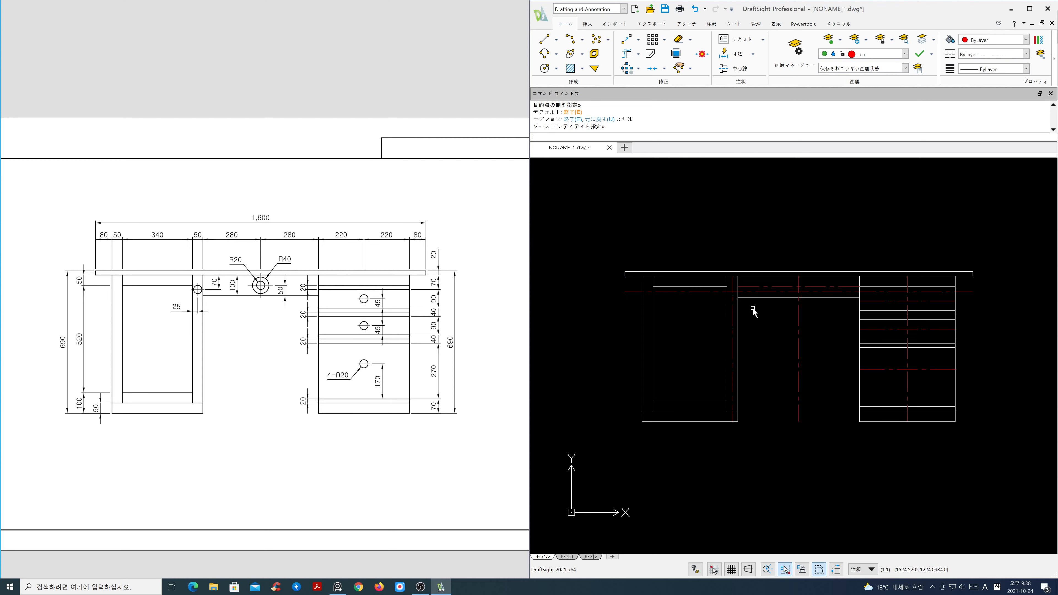
# - Trim both ends of the new horizontal centreline back to the edges of the left pedestal's kneehole-side stile
pyautogui.write('tr')
pyautogui.press('Return')
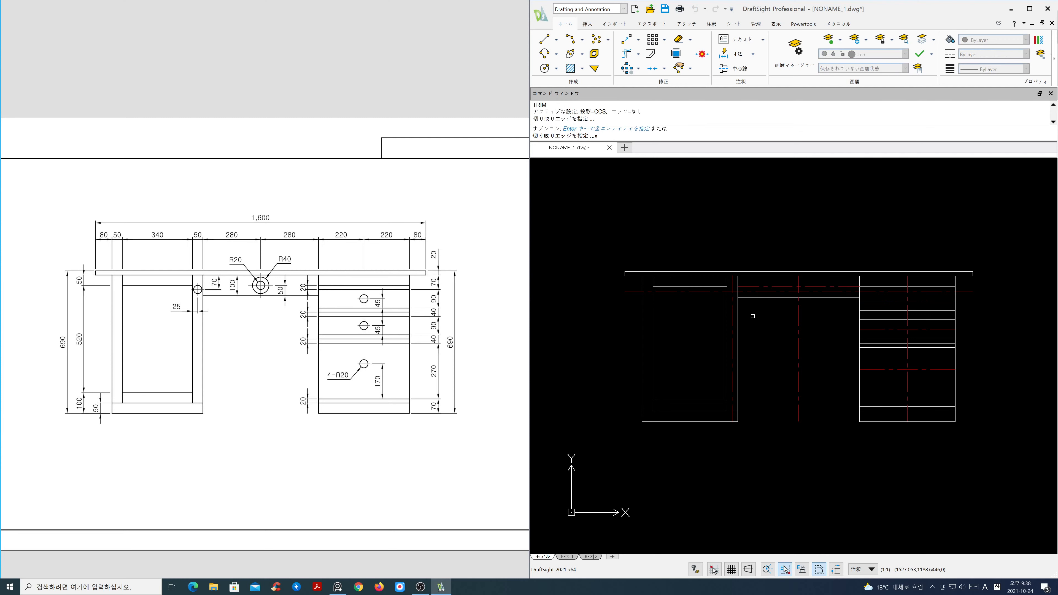
pyautogui.click(753, 309)
pyautogui.click(714, 317)
pyautogui.press('Return')
pyautogui.click(716, 290)
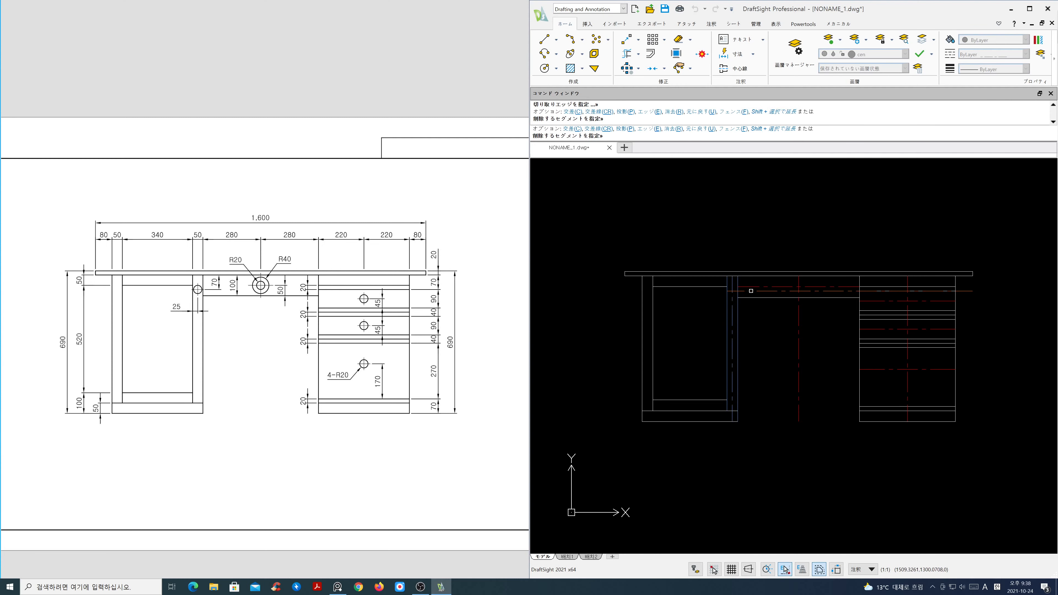
pyautogui.click(751, 290)
pyautogui.press('Return')
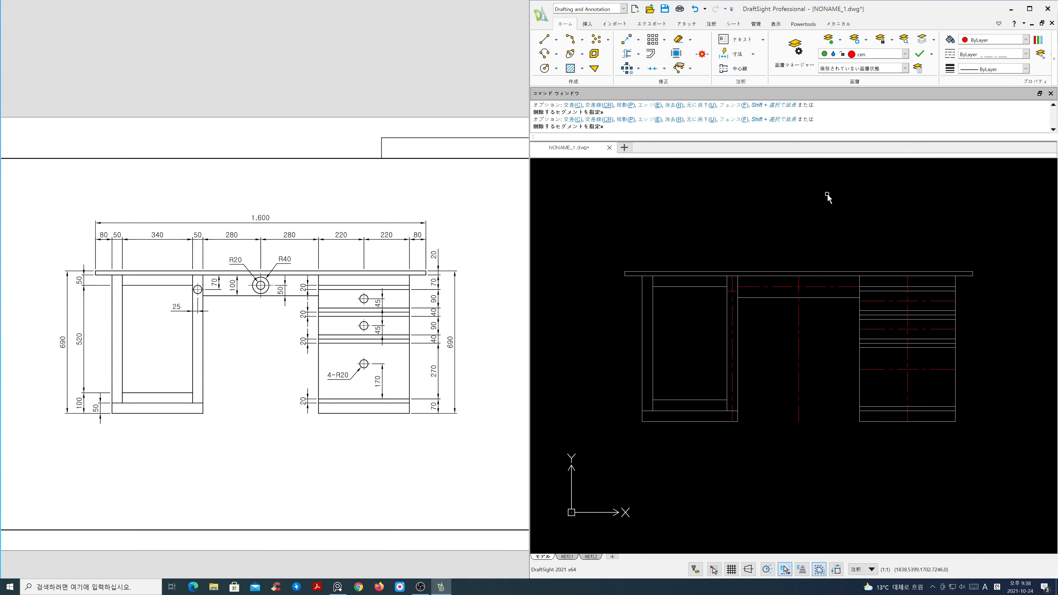
# - Make ele the current layer and draw a radius 20 circle where the centrelines cross on the left pedestal's stile
pyautogui.click(899, 55)
pyautogui.click(886, 93)
pyautogui.write('c')
pyautogui.press('Return')
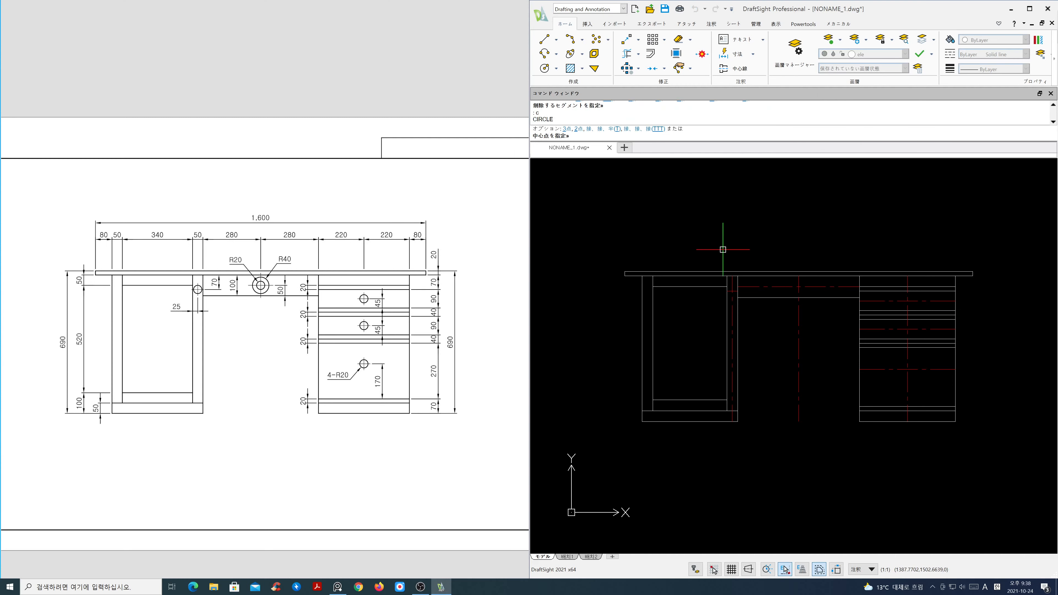
pyautogui.click(732, 291)
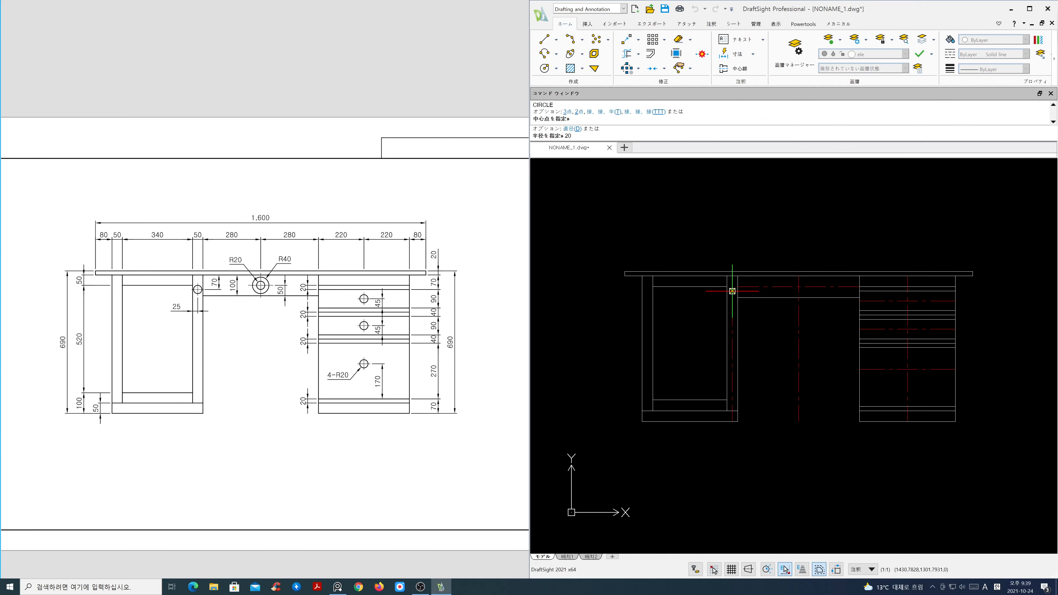
pyautogui.press('Return')
pyautogui.scroll(3, 791, 320)
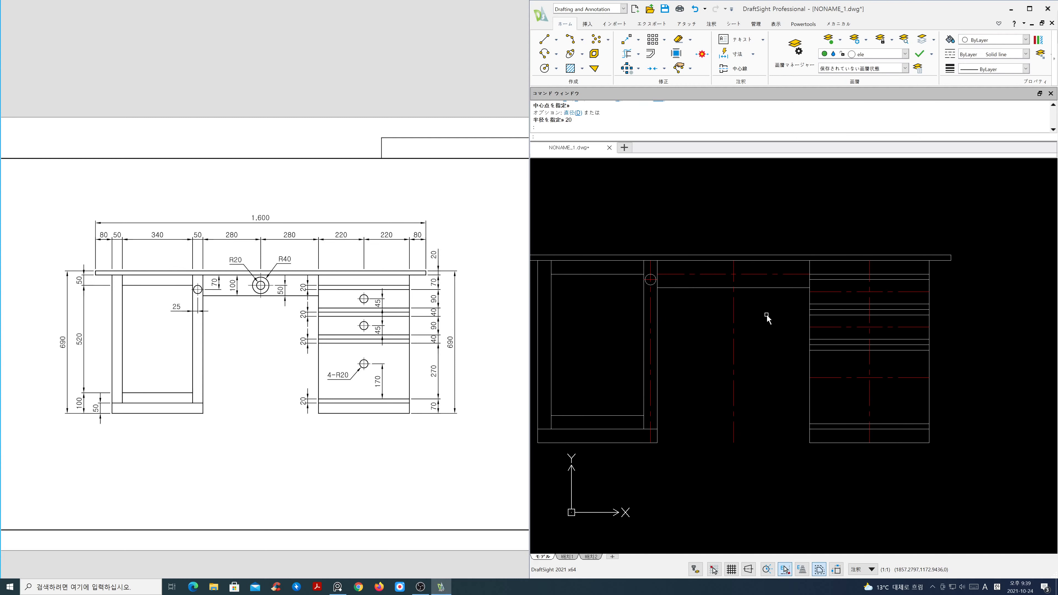
# - Copy the stile's radius 20 circle from its centre to the centreline crossings on the centre apron and the right pedestal's three drawers
pyautogui.scroll(2, 768, 316)
pyautogui.scroll(-1, 772, 314)
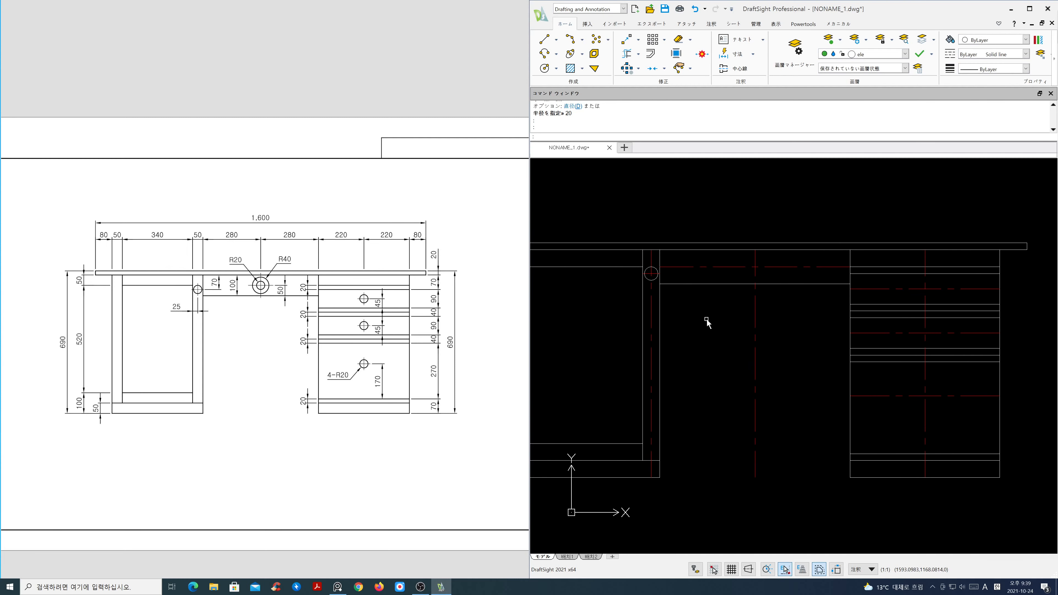
pyautogui.write('co')
pyautogui.press('Return')
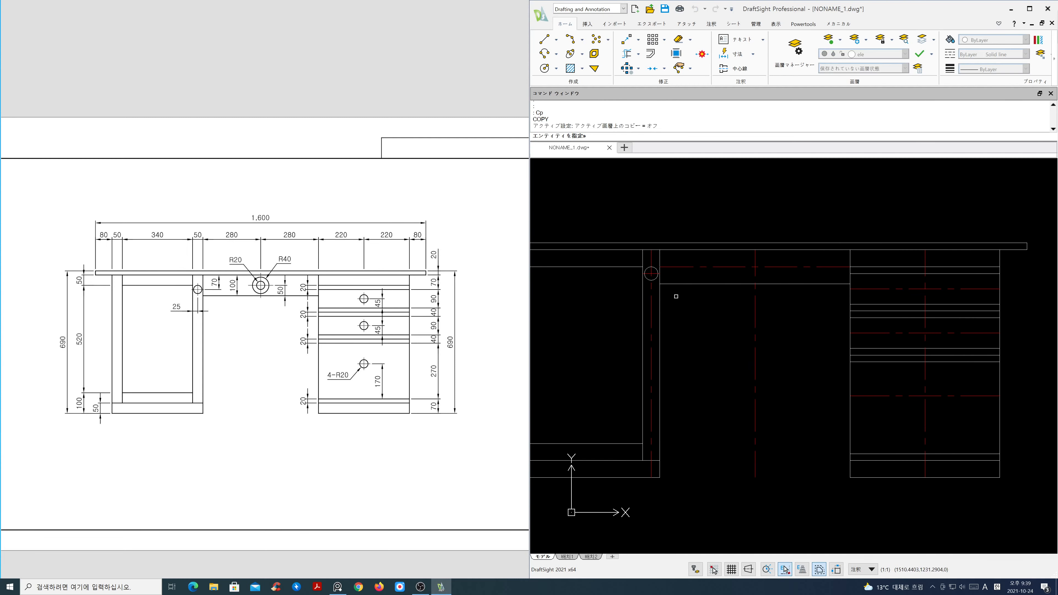
pyautogui.click(652, 280)
pyautogui.press('Return')
pyautogui.click(652, 273)
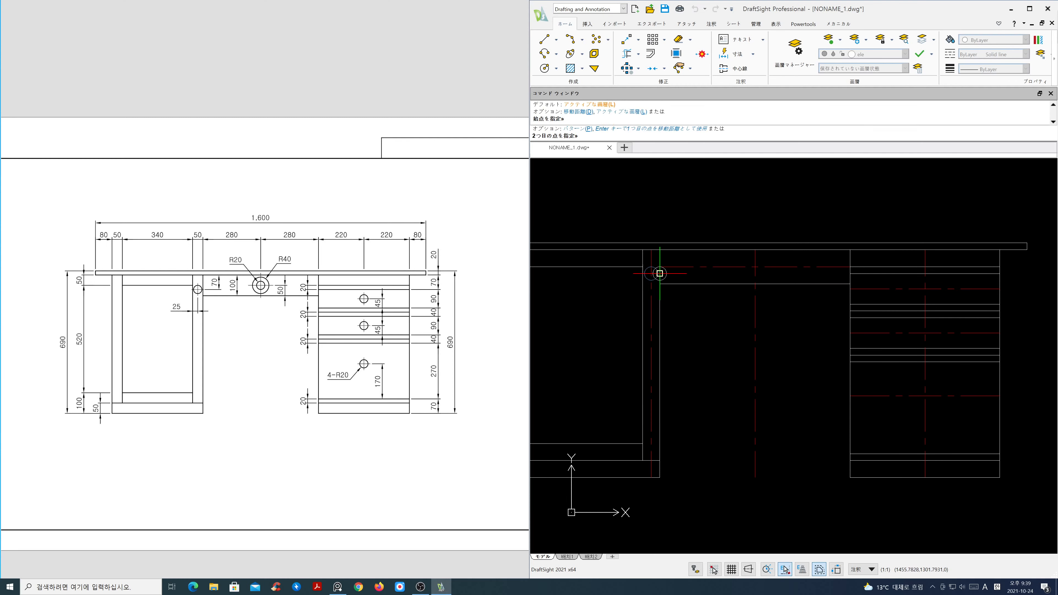
pyautogui.click(755, 267)
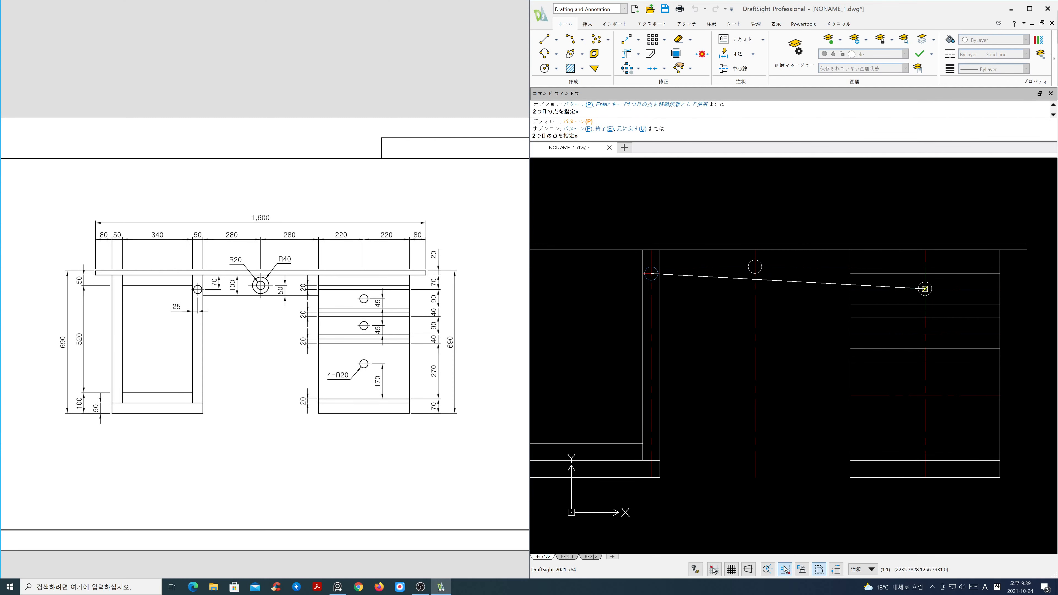
pyautogui.click(925, 289)
pyautogui.click(924, 333)
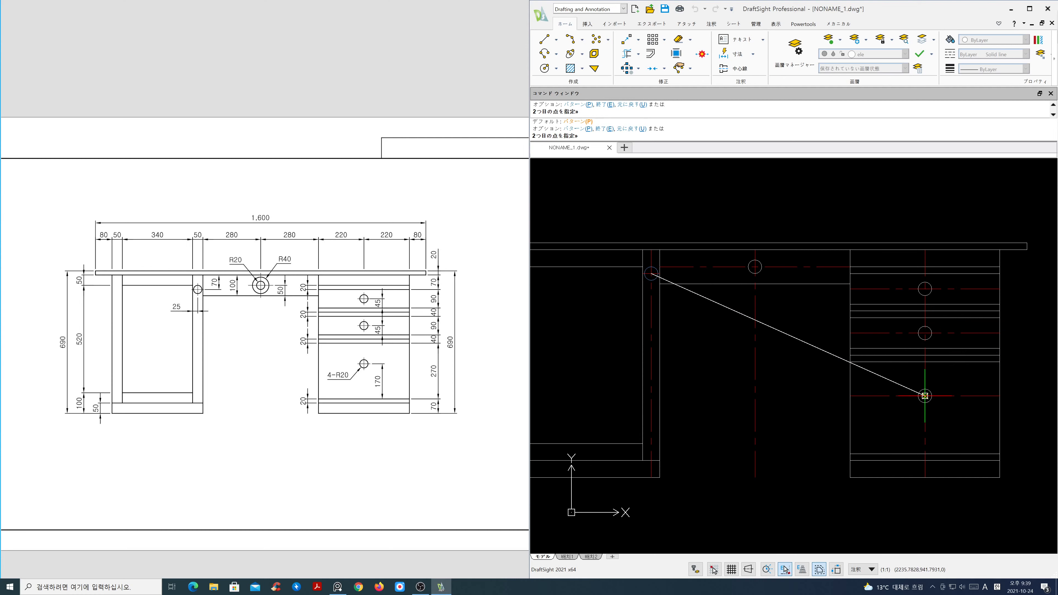
pyautogui.click(925, 396)
pyautogui.press('Return')
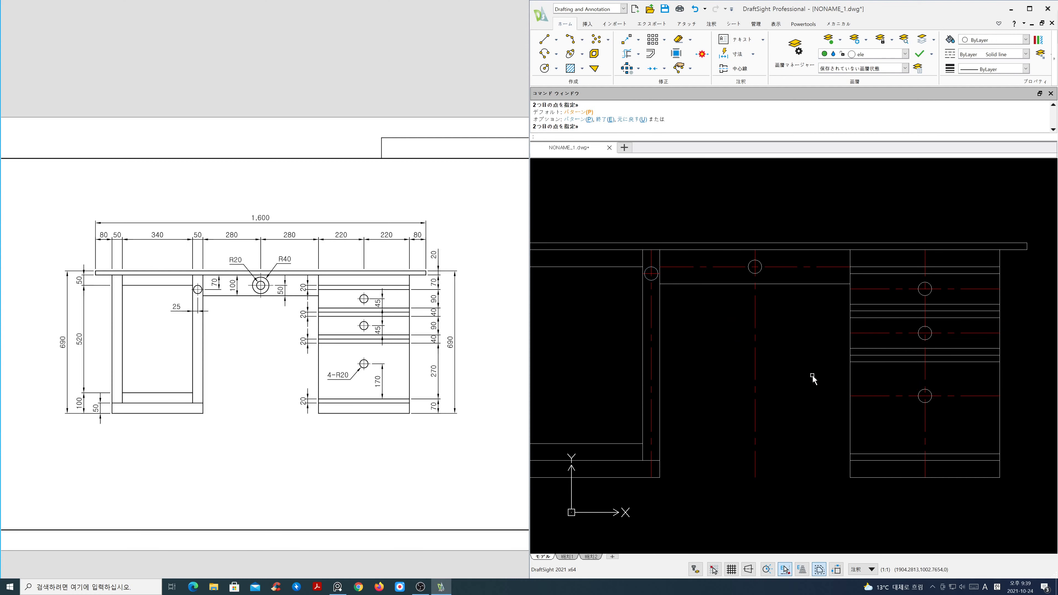
# - Draw a radius 40 circle concentric with the centre apron's knob circle
pyautogui.write('c')
pyautogui.press('Return')
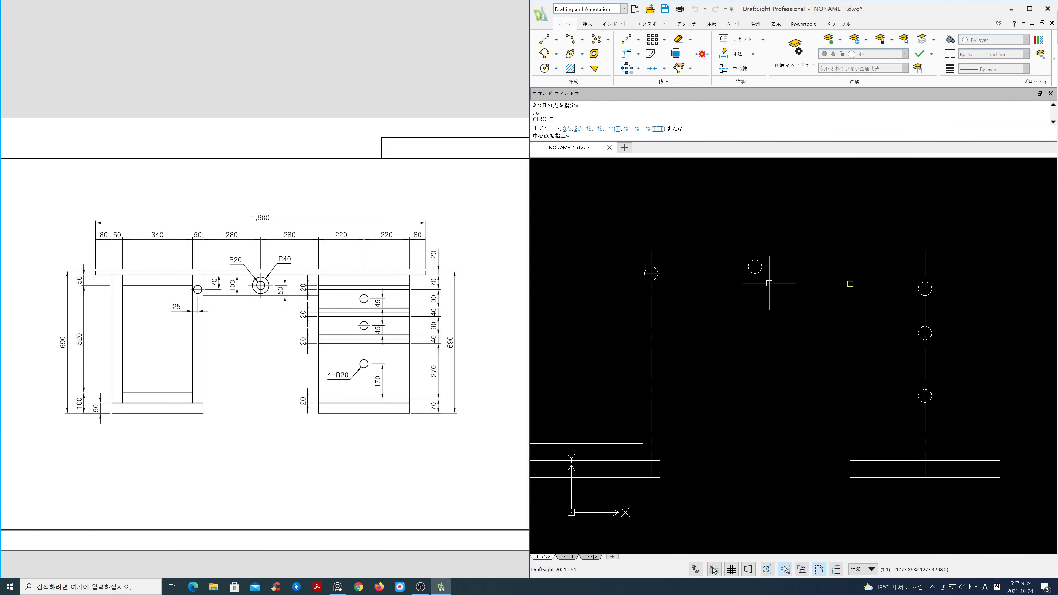
pyautogui.click(755, 267)
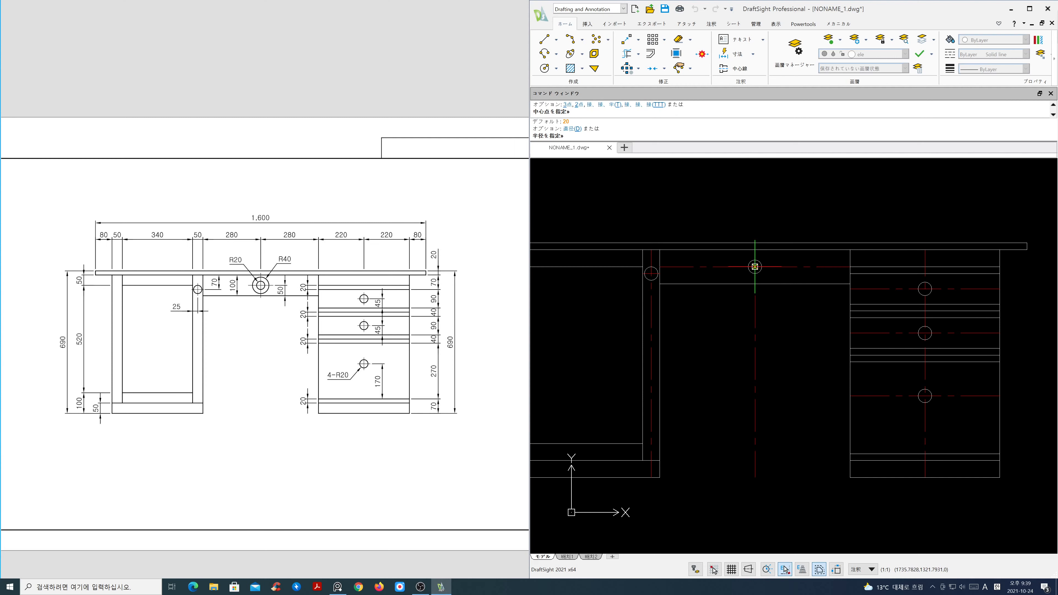
pyautogui.write('40')
pyautogui.press('Return')
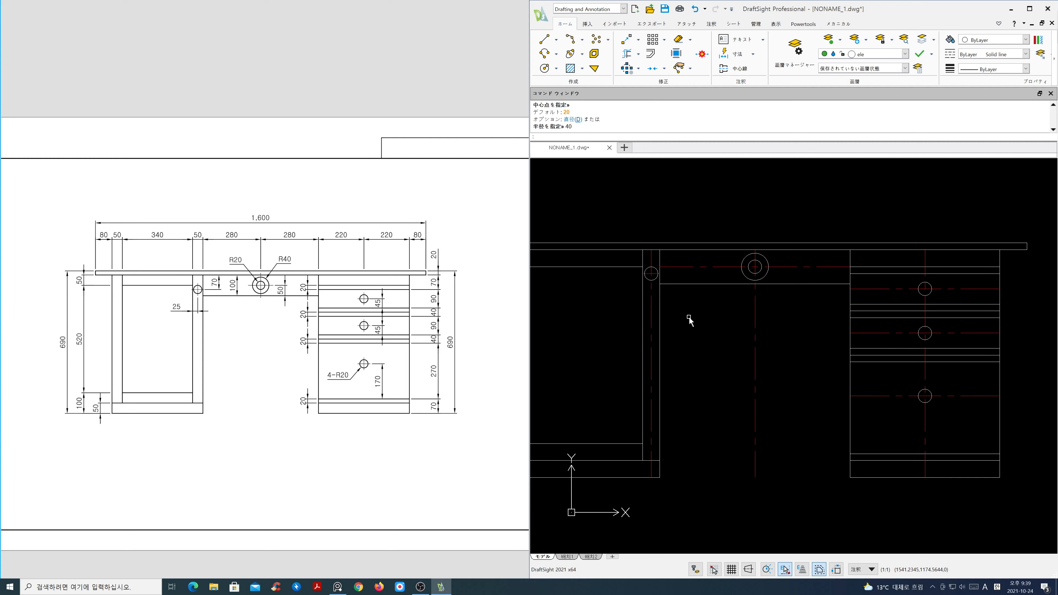
# - Using the outer knob circles as cutting edges, trim the centrelines outside the circle on the right pedestal's bottom drawer
pyautogui.write('tr')
pyautogui.press('Return')
pyautogui.click(660, 267)
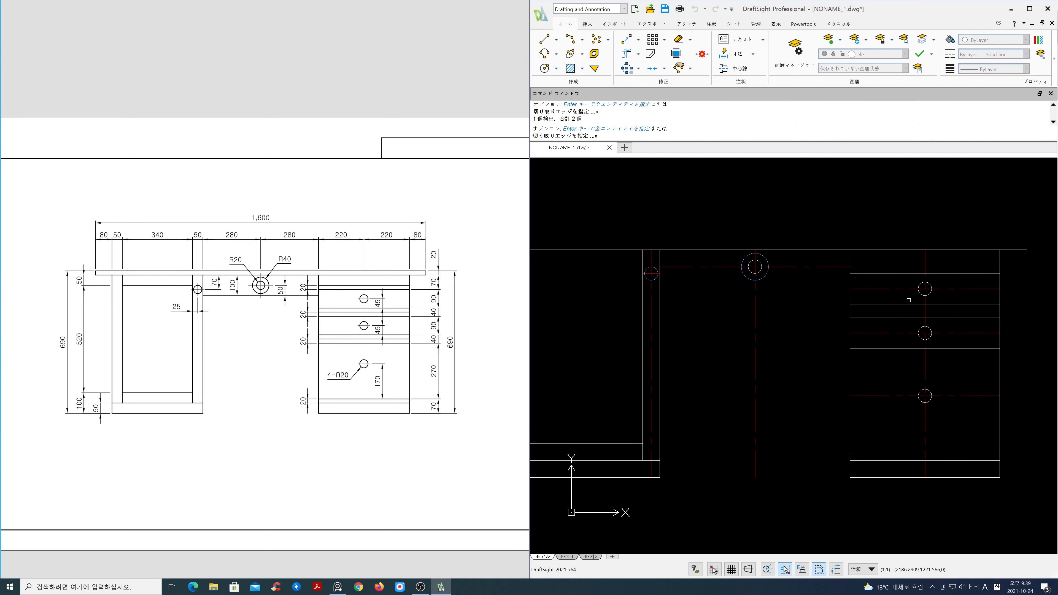
pyautogui.click(923, 296)
pyautogui.click(923, 327)
pyautogui.press('Return')
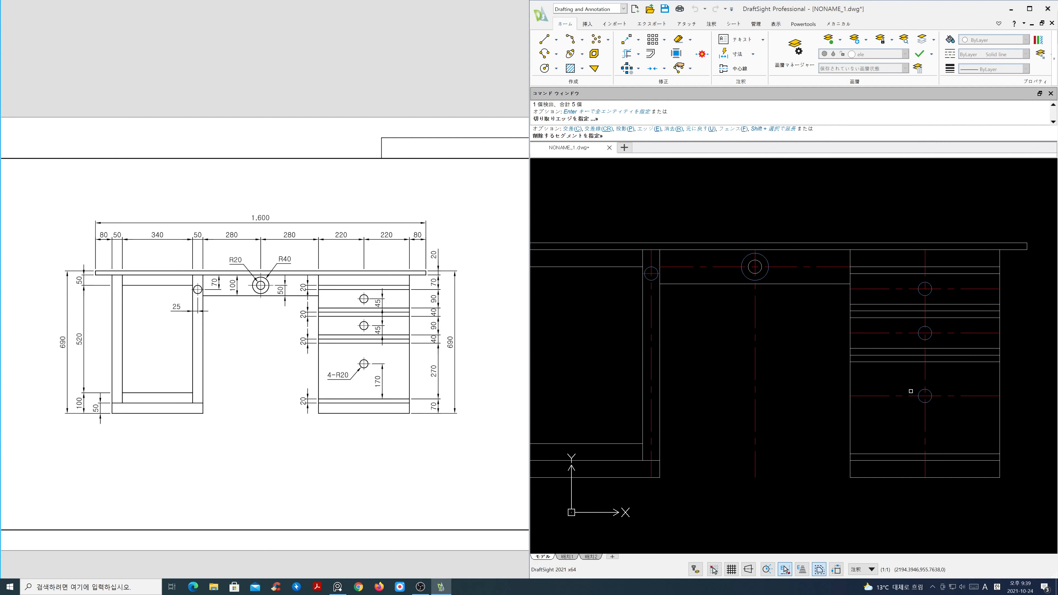
pyautogui.click(911, 391)
pyautogui.click(899, 416)
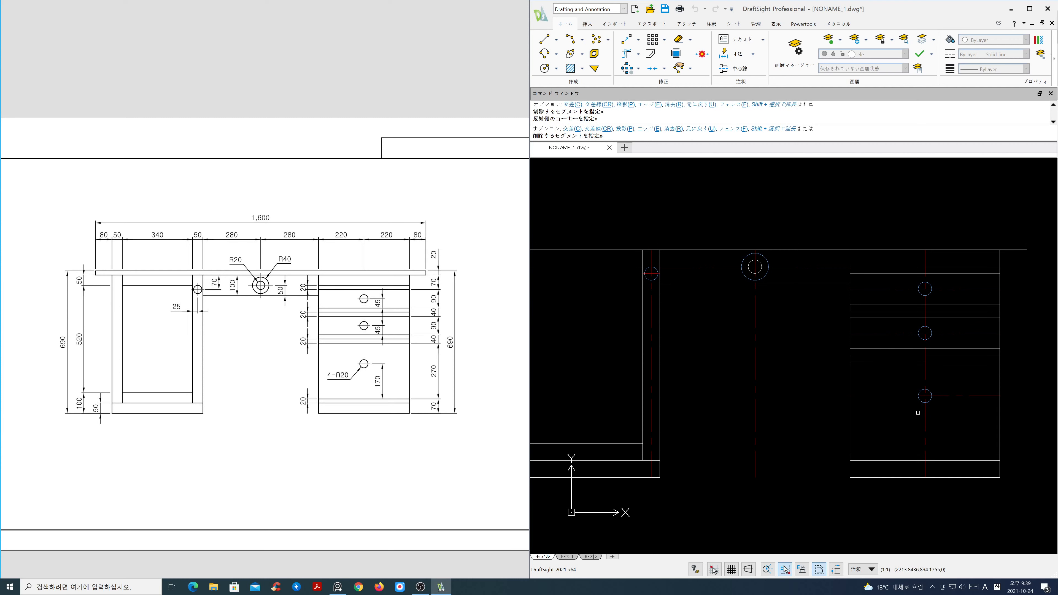
pyautogui.click(924, 417)
pyautogui.click(946, 398)
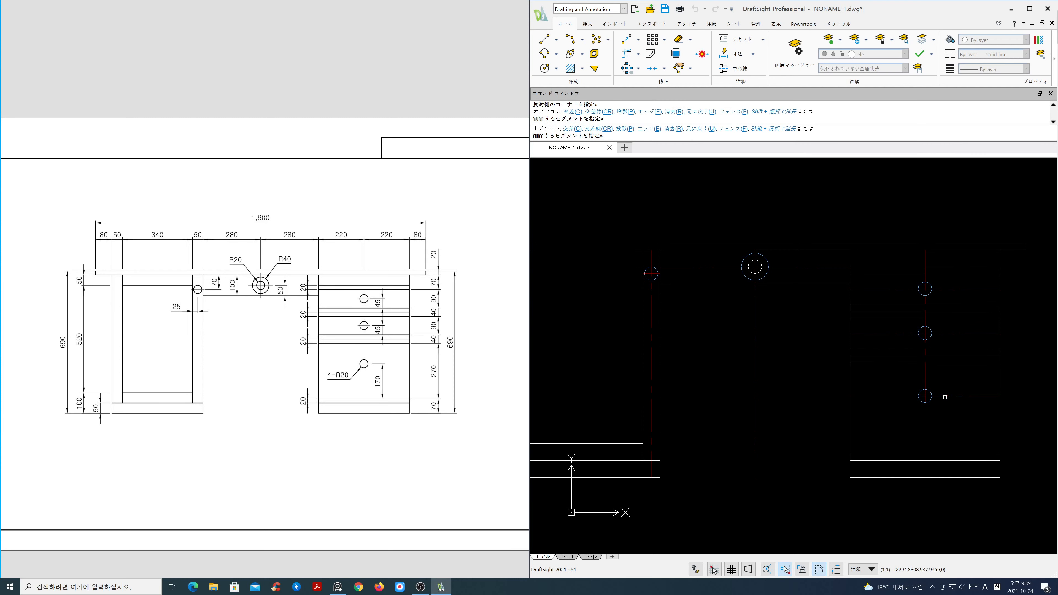
pyautogui.click(924, 374)
# - Trim the centrelines outside the knob circles on the right pedestal's middle and top drawers
pyautogui.click(914, 334)
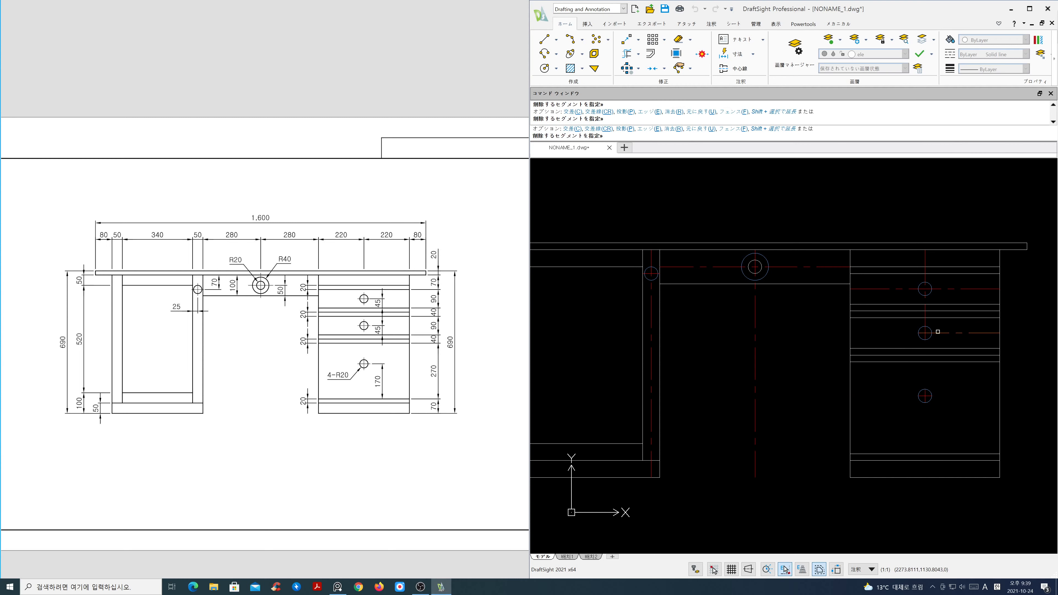
pyautogui.click(939, 332)
pyautogui.click(925, 321)
pyautogui.click(938, 288)
pyautogui.click(925, 262)
pyautogui.click(908, 289)
# - Trim the centre apron's horizontal and vertical centrelines back to the radius 40 circle
pyautogui.click(816, 267)
pyautogui.click(755, 252)
pyautogui.scroll(1, 754, 278)
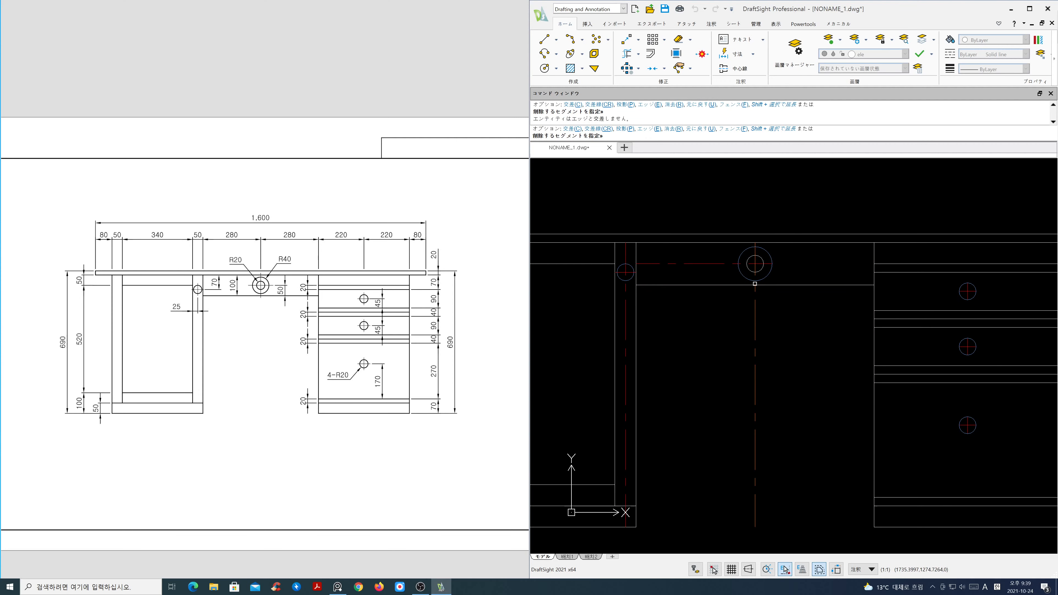
pyautogui.click(755, 300)
pyautogui.scroll(1, 760, 249)
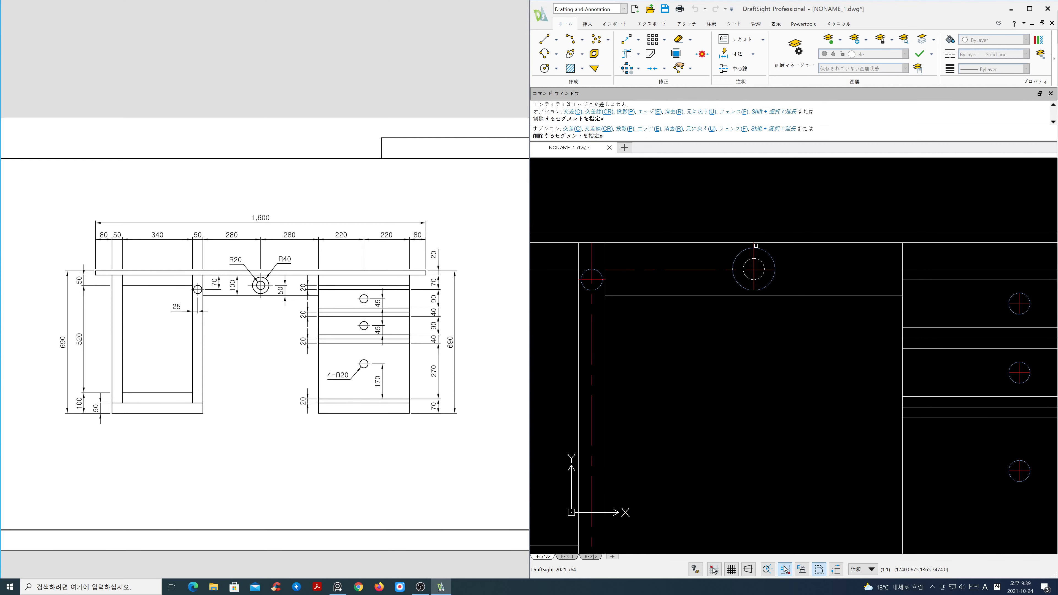
pyautogui.click(756, 245)
pyautogui.click(714, 269)
# - Trim the centrelines on the left pedestal's stile back to its knob circle and finish trimming
pyautogui.scroll(-1, 705, 273)
pyautogui.scroll(2, 609, 266)
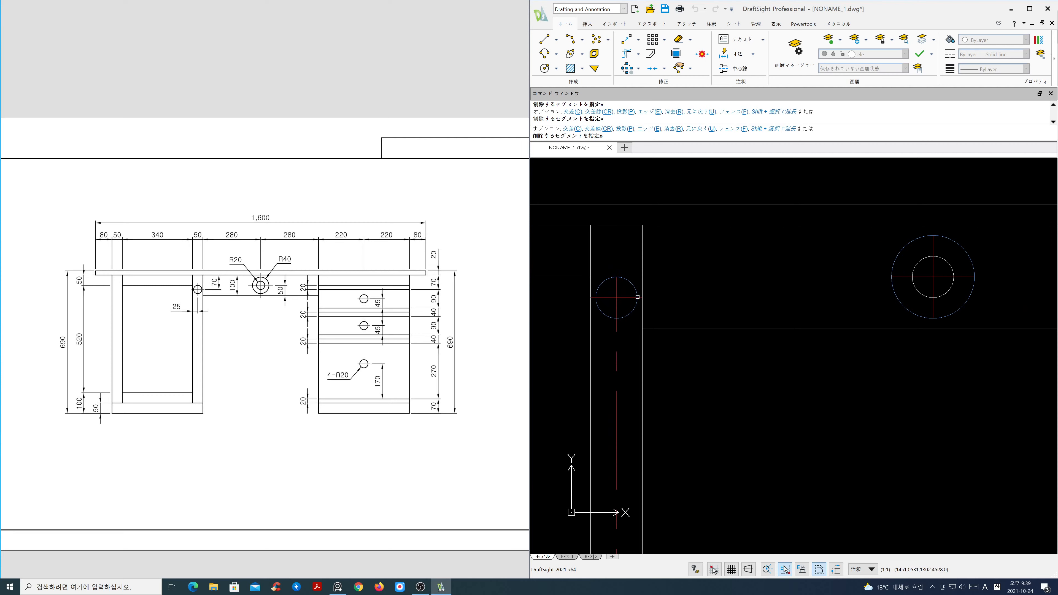
pyautogui.click(638, 298)
pyautogui.click(640, 299)
pyautogui.click(596, 299)
pyautogui.click(616, 330)
pyautogui.press('Return')
# - Using Edit Length with an increment of 10, extend all four centreline ends of the left pedestal's knob
pyautogui.scroll(-3, 660, 336)
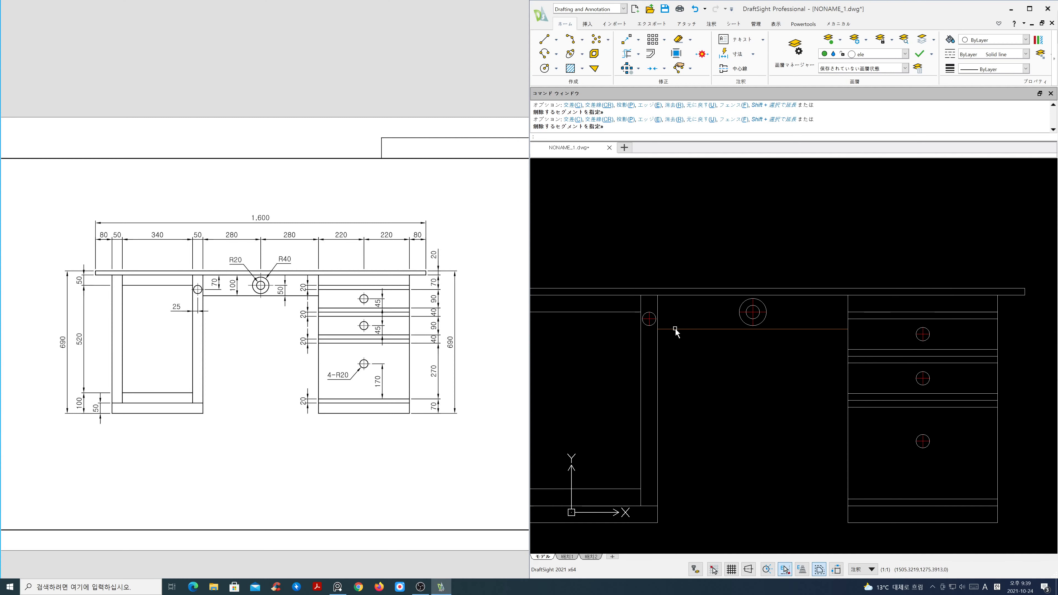
pyautogui.scroll(-1, 689, 341)
pyautogui.moveTo(692, 357); pyautogui.dragTo(754, 321, button='middle')
pyautogui.scroll(-1, 742, 330)
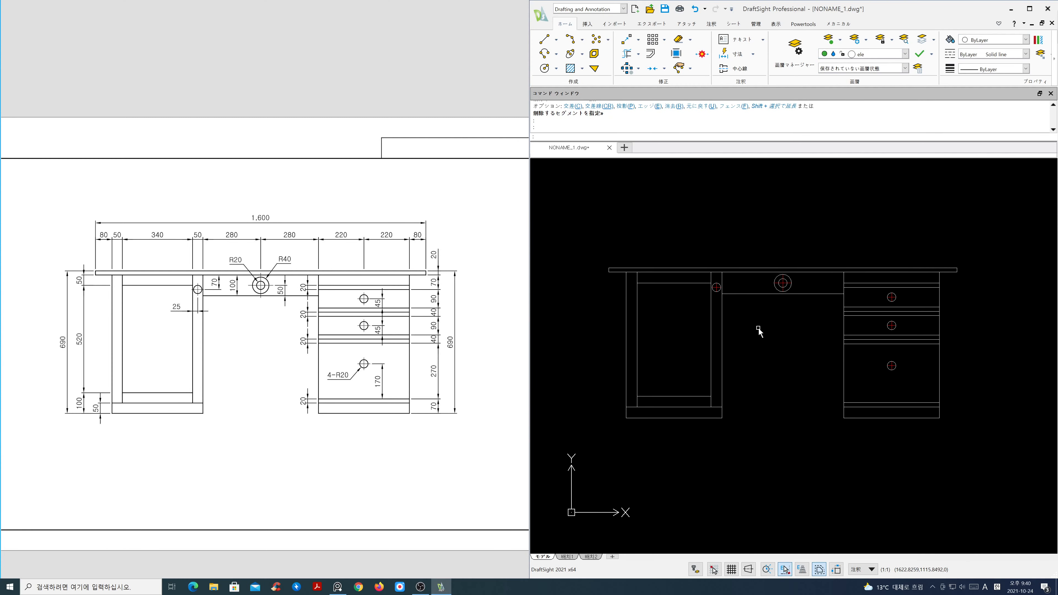
pyautogui.write('LEn')
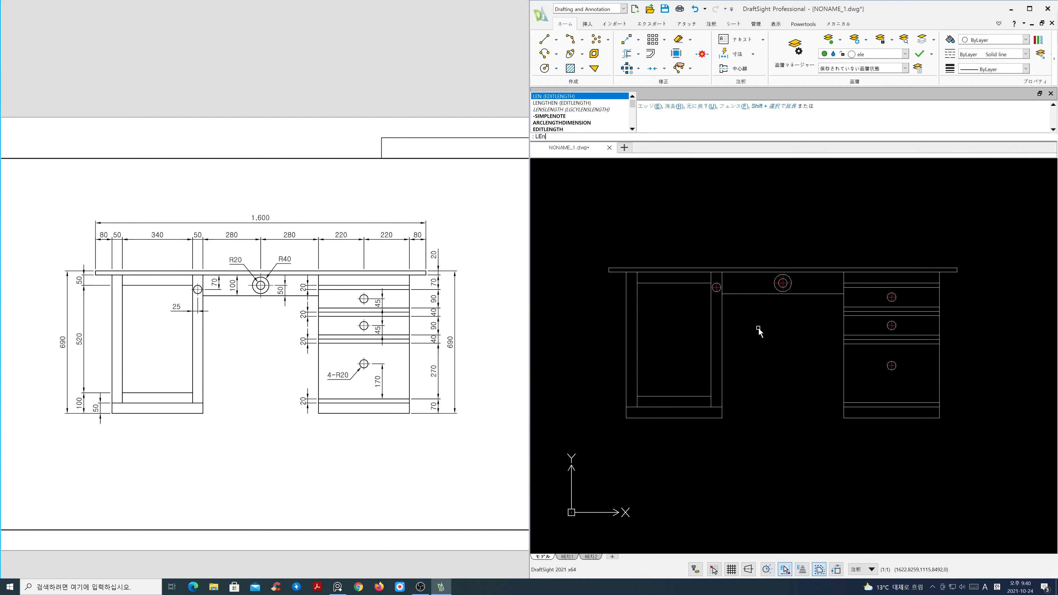
pyautogui.press('Return')
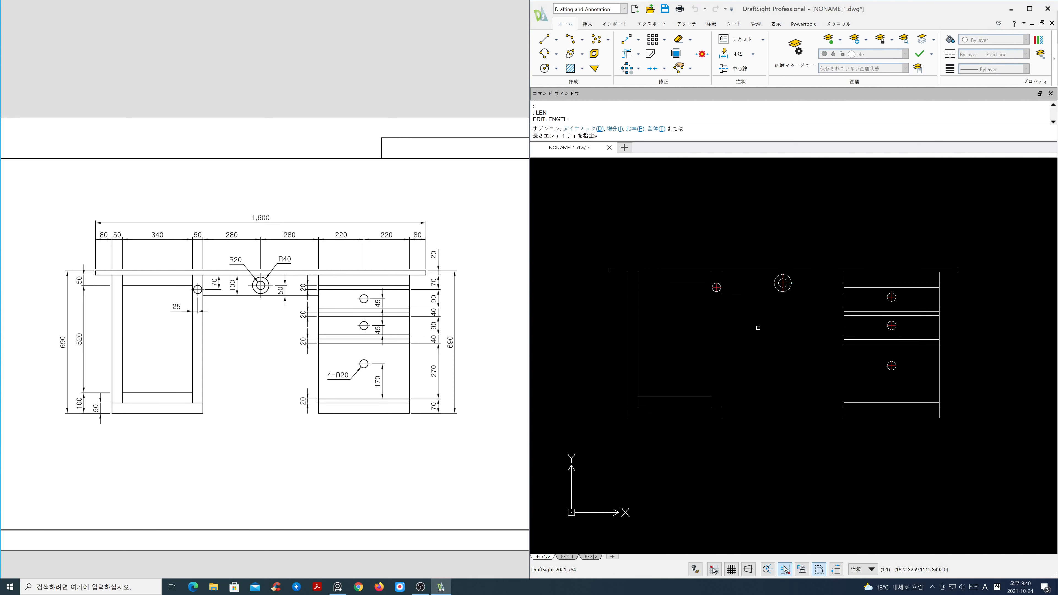
pyautogui.write('i')
pyautogui.press('Return')
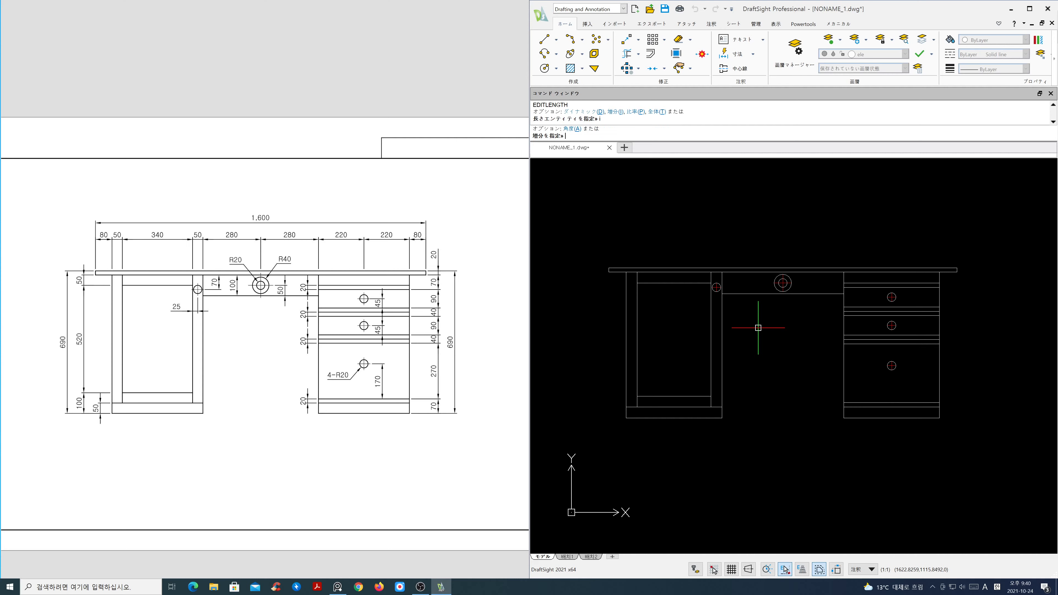
pyautogui.press('Return')
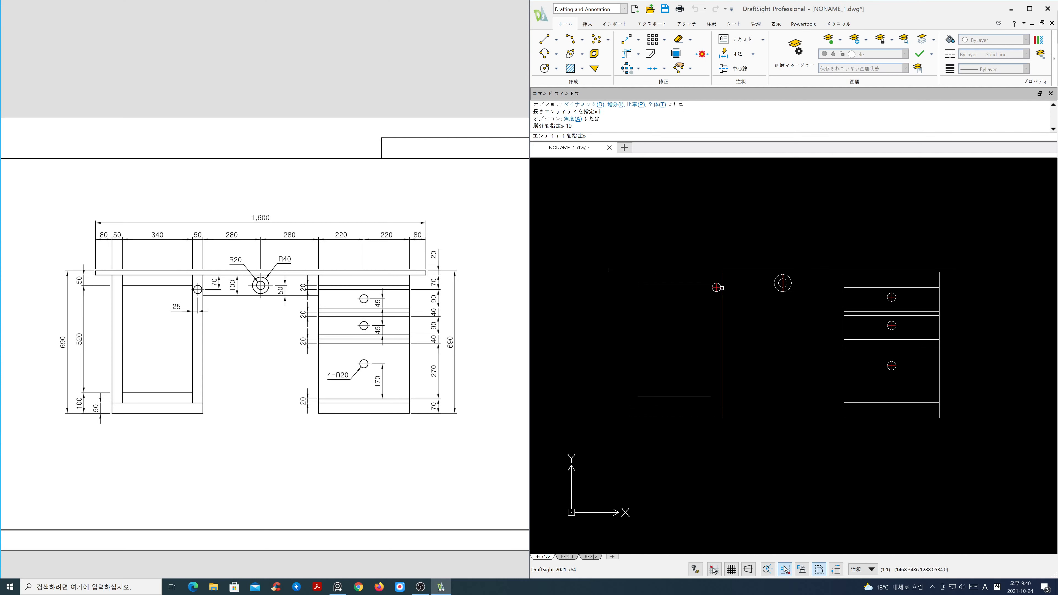
pyautogui.scroll(5, 712, 286)
pyautogui.scroll(3, 744, 307)
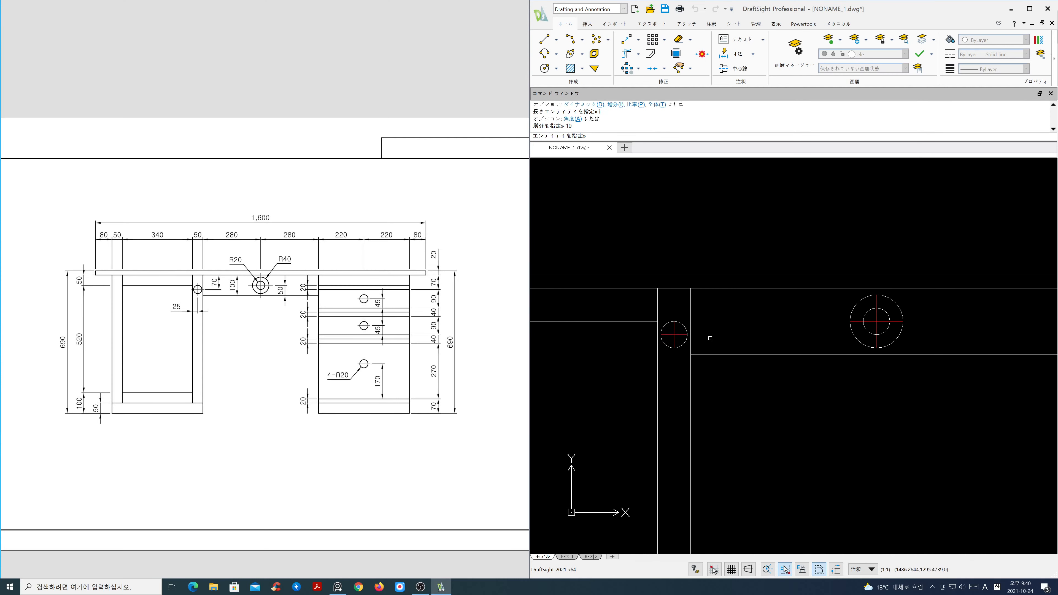
pyautogui.click(646, 334)
pyautogui.click(652, 324)
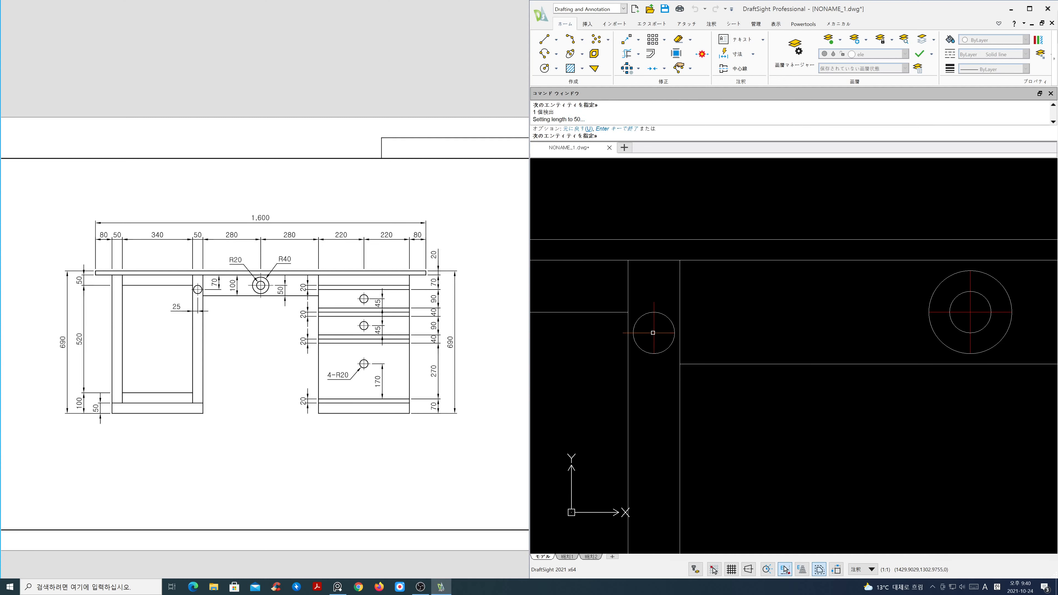
pyautogui.click(654, 343)
pyautogui.click(666, 333)
# - Extend the centreline ends of the centre apron's double-circle knob by the same 10 increment
pyautogui.click(934, 313)
pyautogui.click(970, 346)
pyautogui.click(1004, 313)
# - Extend the centreline ends of the three drawer knobs on the right pedestal by 10 each and finish the length editing
pyautogui.scroll(-3, 997, 326)
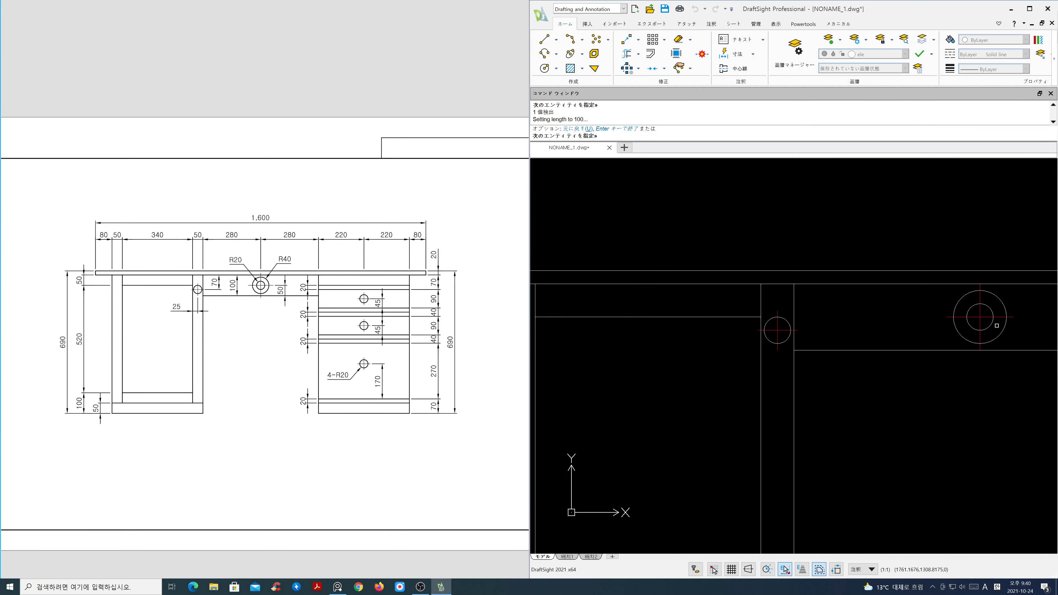
pyautogui.moveTo(999, 331); pyautogui.dragTo(537, 263, button='middle')
pyautogui.moveTo(765, 305); pyautogui.dragTo(760, 269, button='middle')
pyautogui.scroll(2, 772, 273)
pyautogui.click(782, 237)
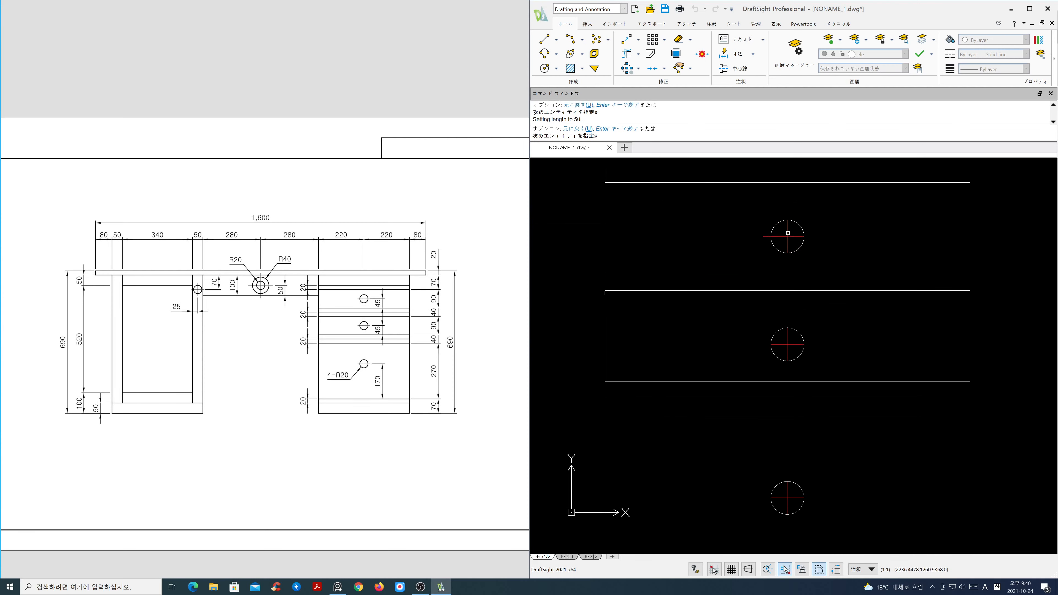
pyautogui.click(782, 237)
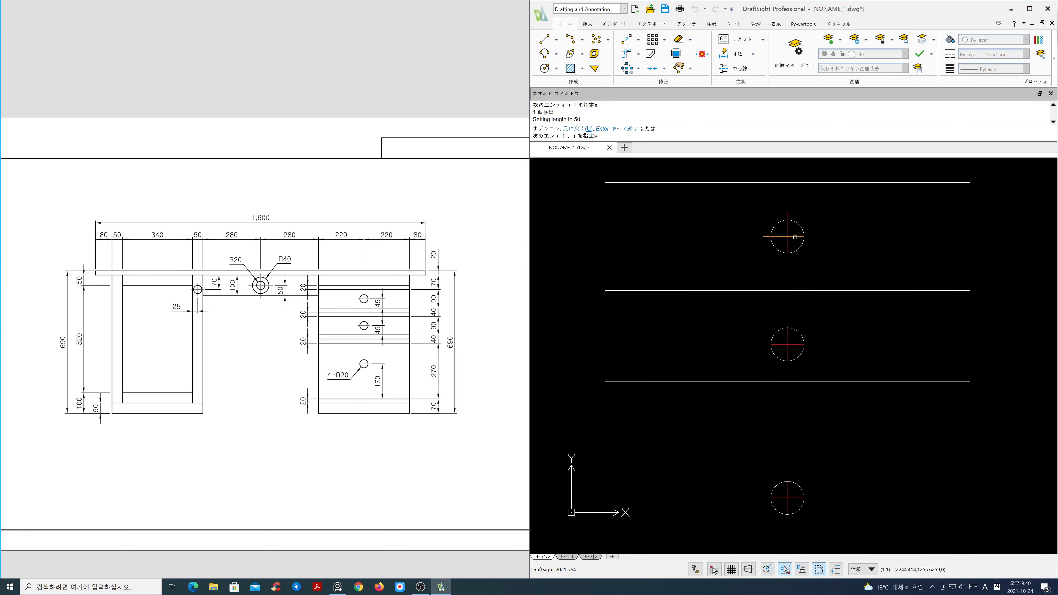
pyautogui.click(788, 335)
pyautogui.click(778, 345)
pyautogui.click(798, 345)
pyautogui.click(788, 359)
pyautogui.click(786, 480)
pyautogui.click(797, 499)
pyautogui.click(787, 507)
pyautogui.press('Return')
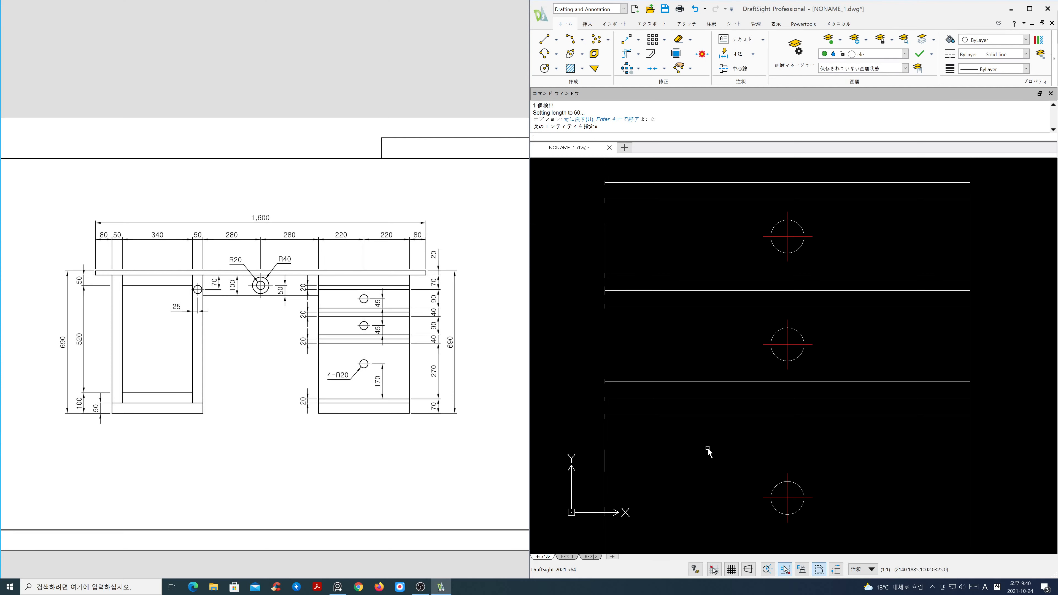
# - Zoom to the drawing bounds and move the entire desk a short distance left and slightly up to centre it
pyautogui.write('z')
pyautogui.press('Return')
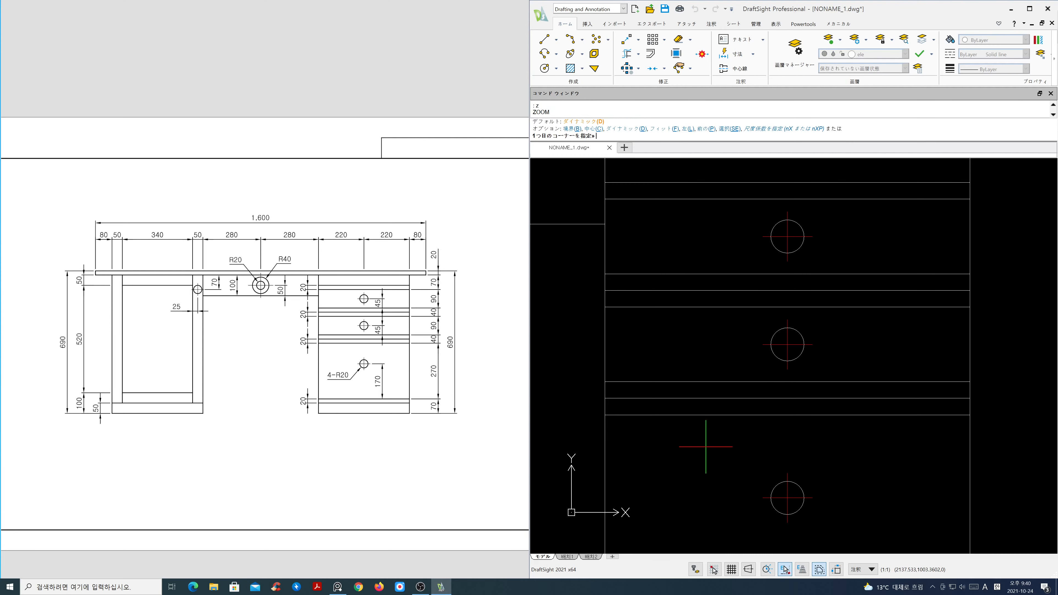
pyautogui.write('b')
pyautogui.press('Return')
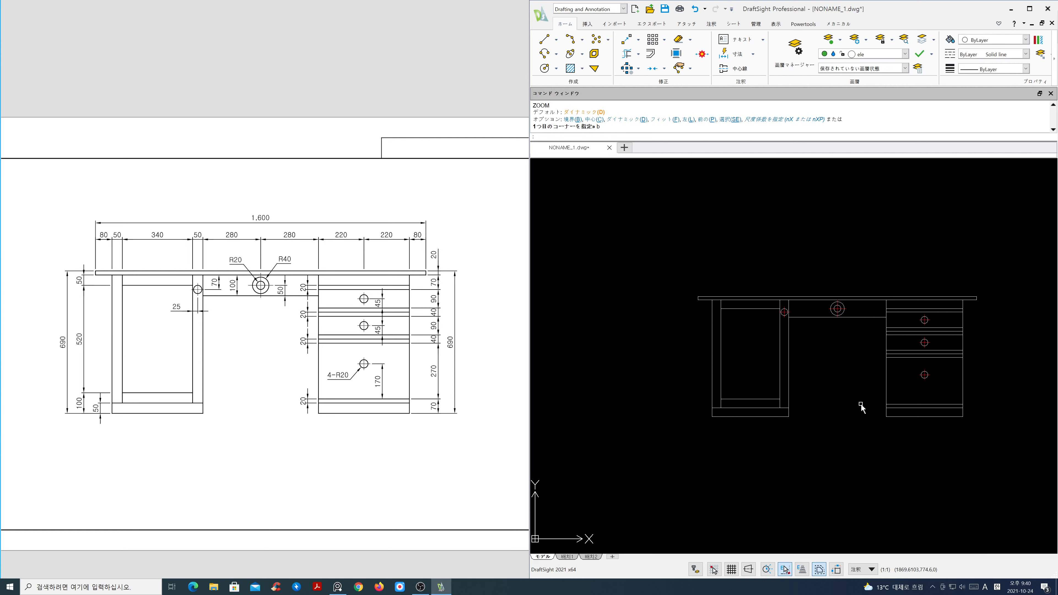
pyautogui.write('m')
pyautogui.press('Return')
pyautogui.click(1017, 462)
pyautogui.click(650, 231)
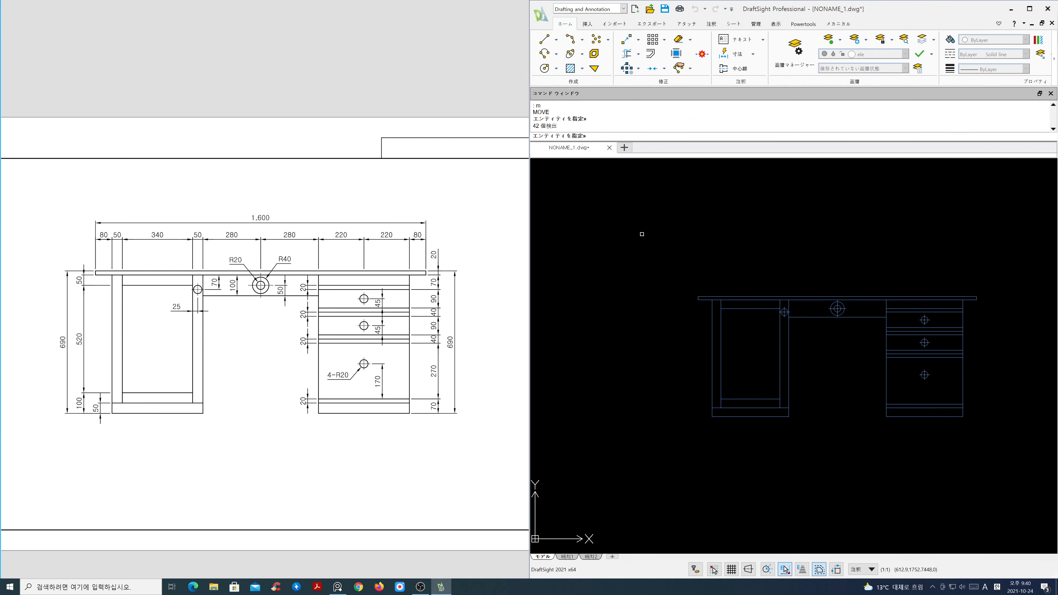
pyautogui.press('Return')
pyautogui.click(859, 242)
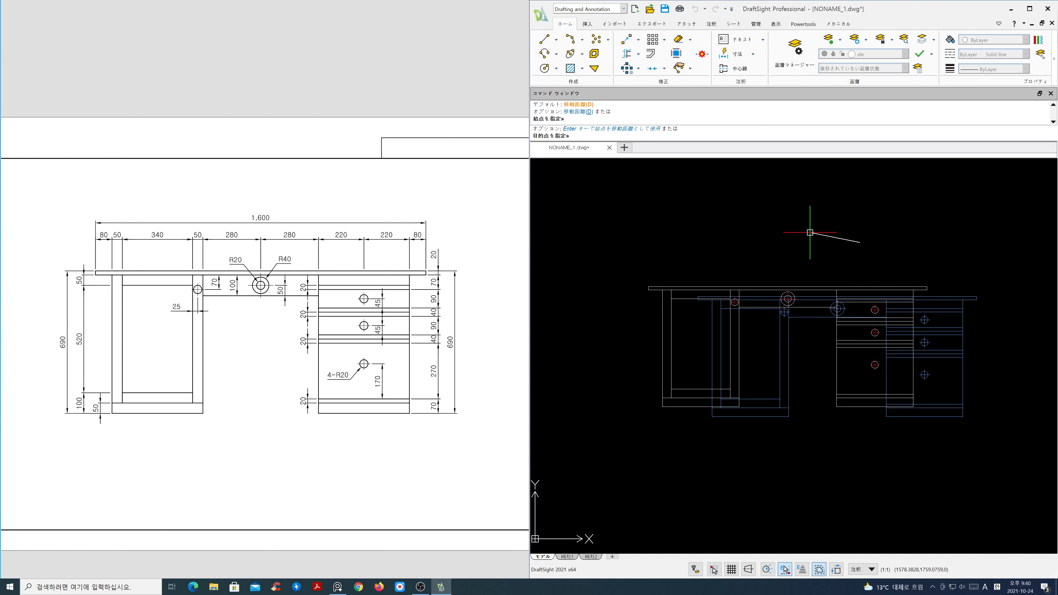
pyautogui.click(810, 233)
pyautogui.scroll(1, 783, 349)
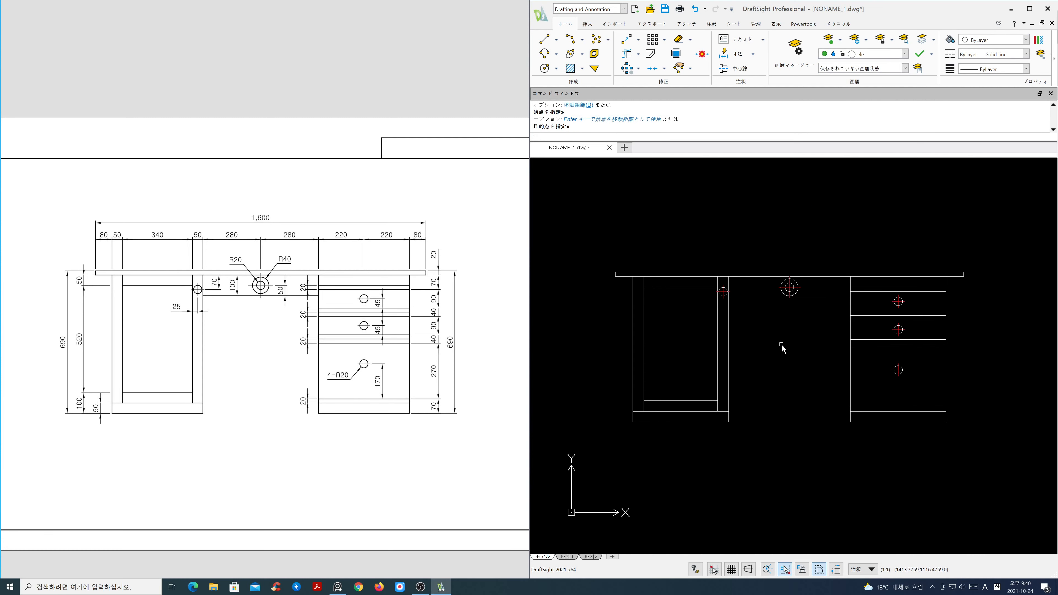
pyautogui.moveTo(778, 343); pyautogui.dragTo(780, 344, button='middle')
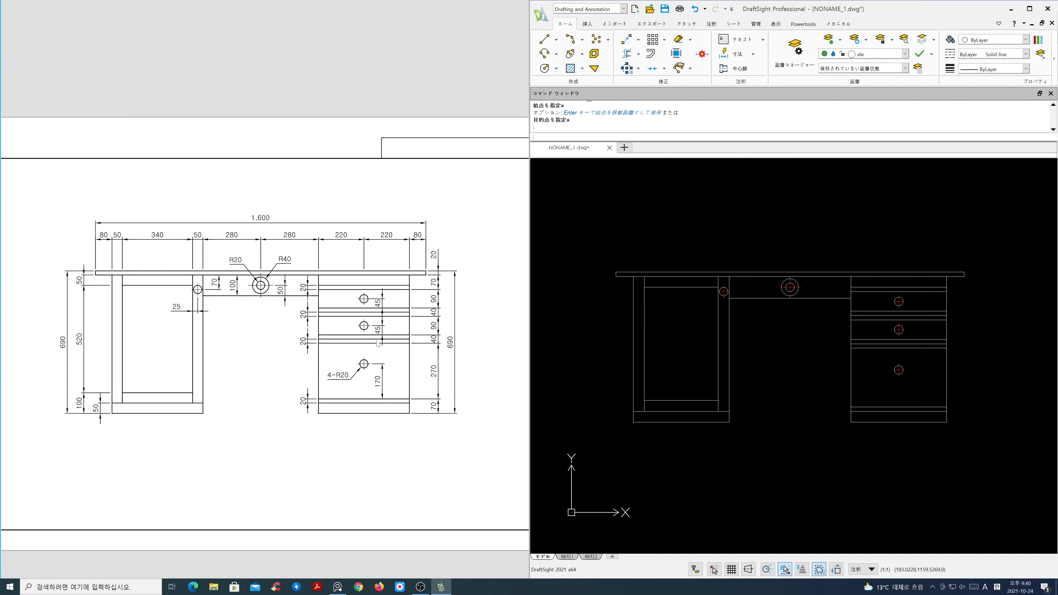